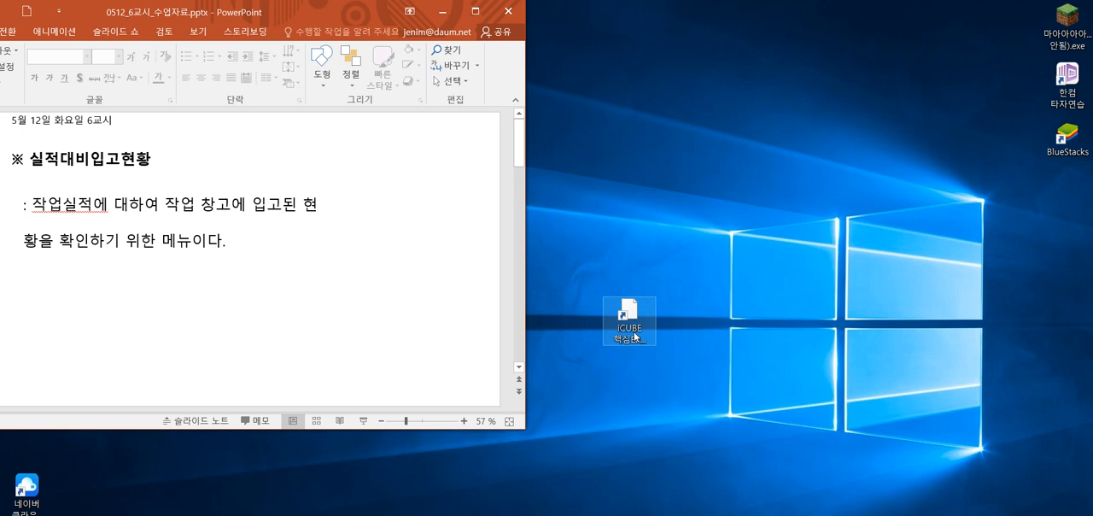
Start iCUBE 핵심ERP, log in to company 4002, and arrange its window beside the PowerPoint slides
double_click(640, 337)
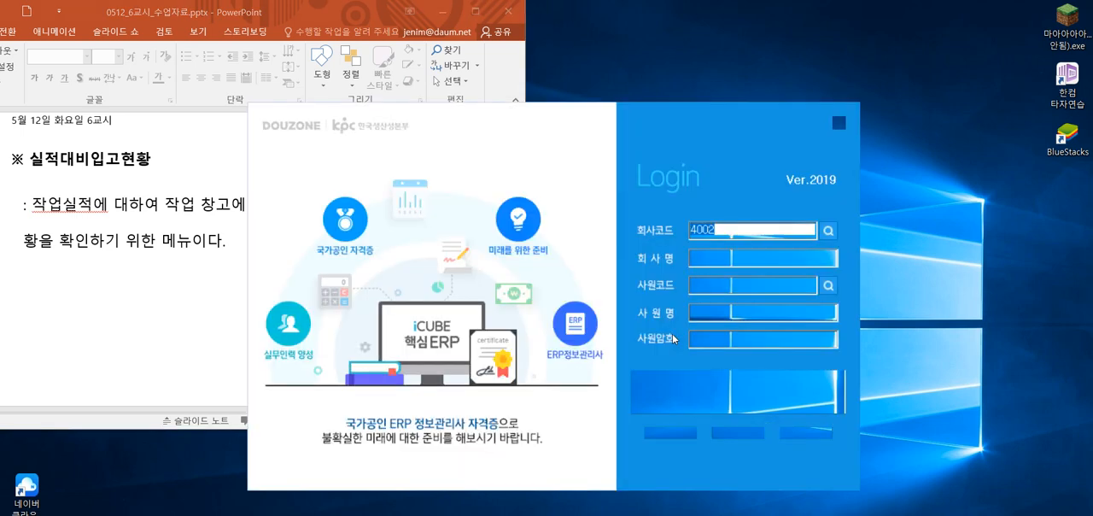
drag(568, 155, 645, 80)
click(811, 319)
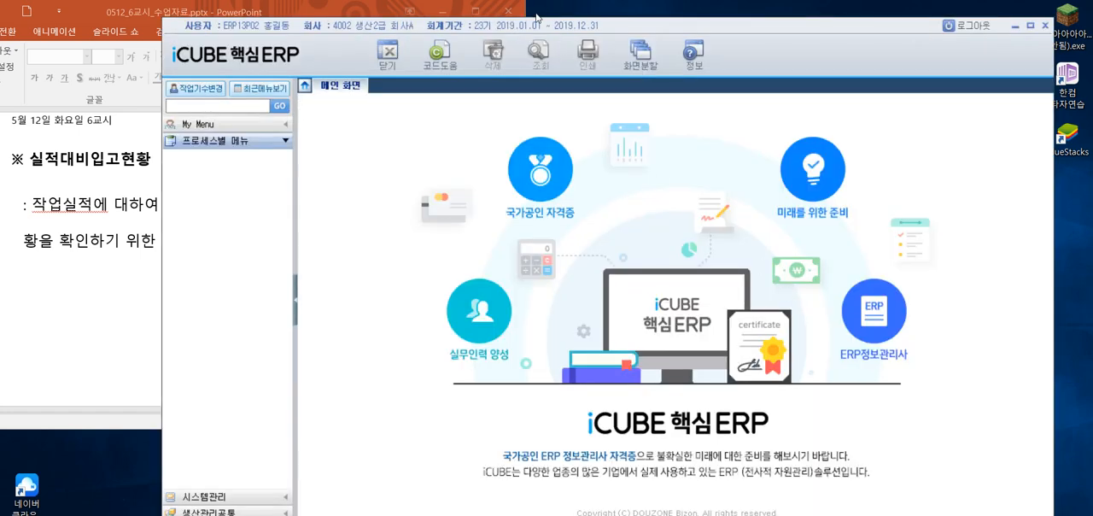
drag(527, 27, 565, 10)
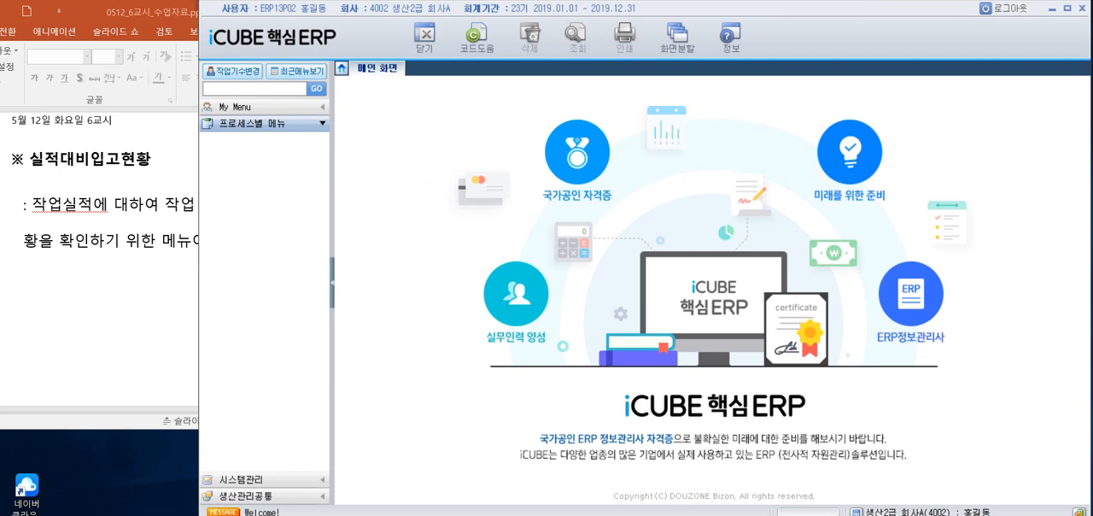
Expand the 생산/외주/재공현황 folder under 생산관리공통 and widen the menu pane so full menu names fit
click(248, 497)
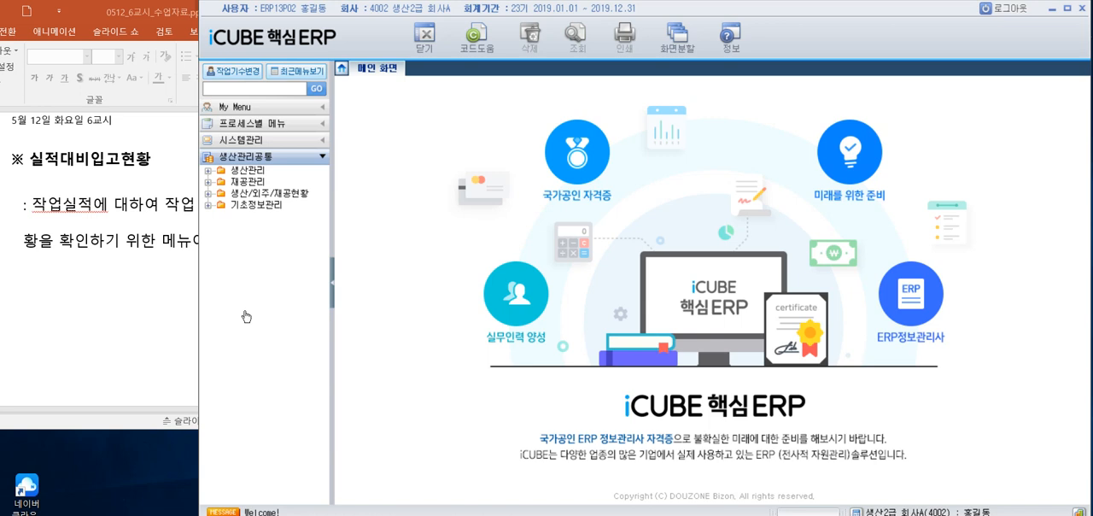
click(210, 194)
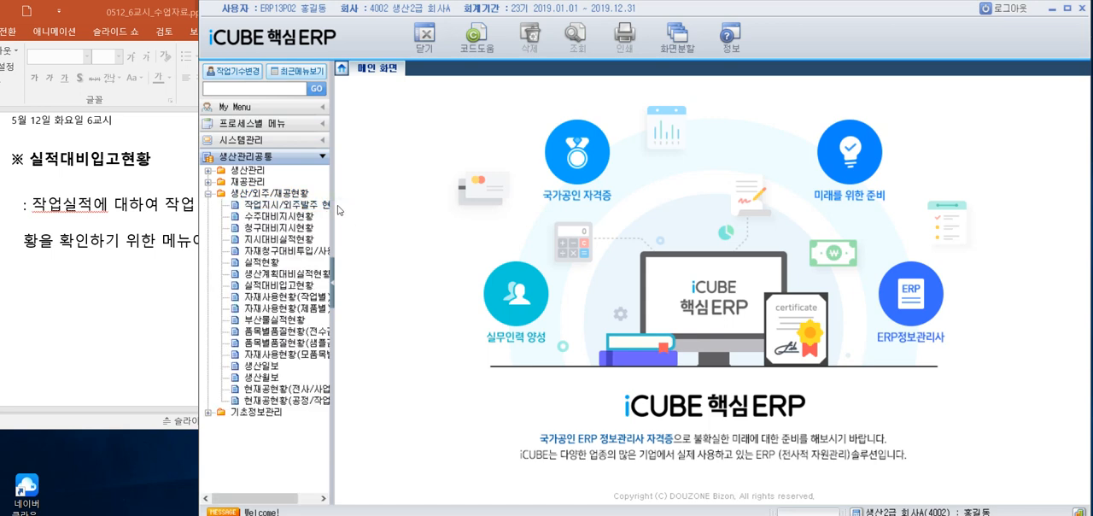
drag(333, 202, 364, 204)
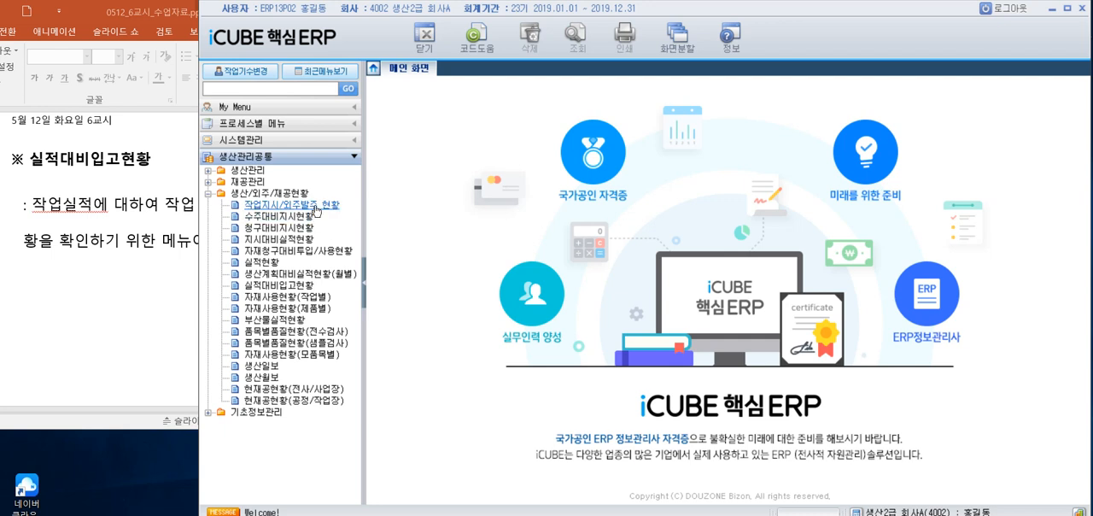
Open the 실적대비입고현황 screen from the 생산/외주/재공현황 folder
click(289, 241)
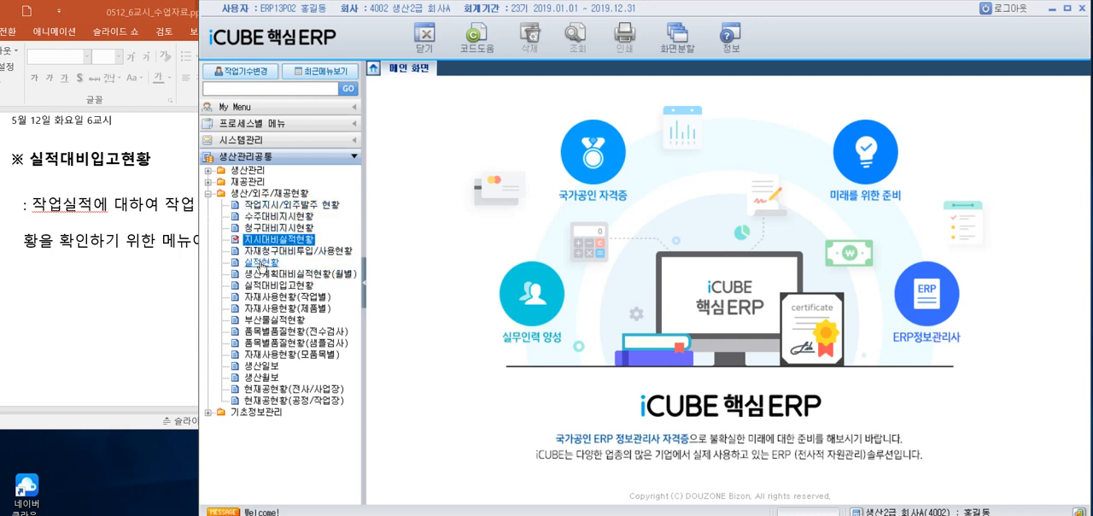
click(262, 263)
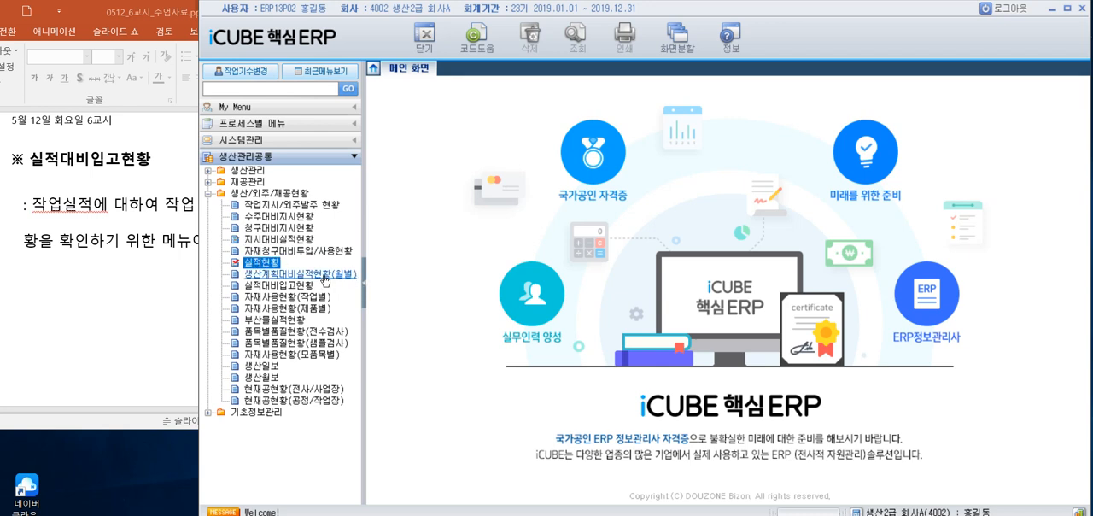
click(325, 274)
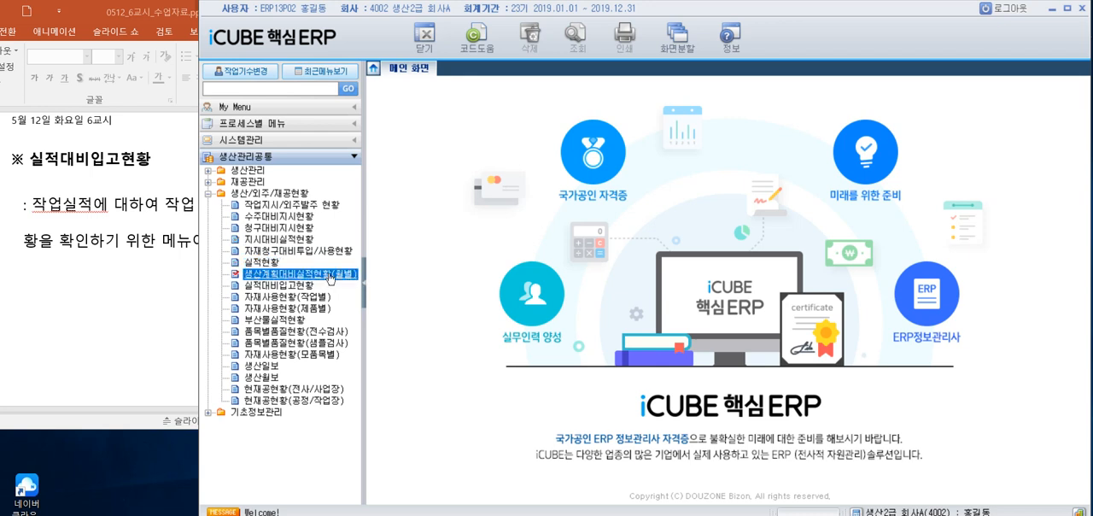
click(274, 286)
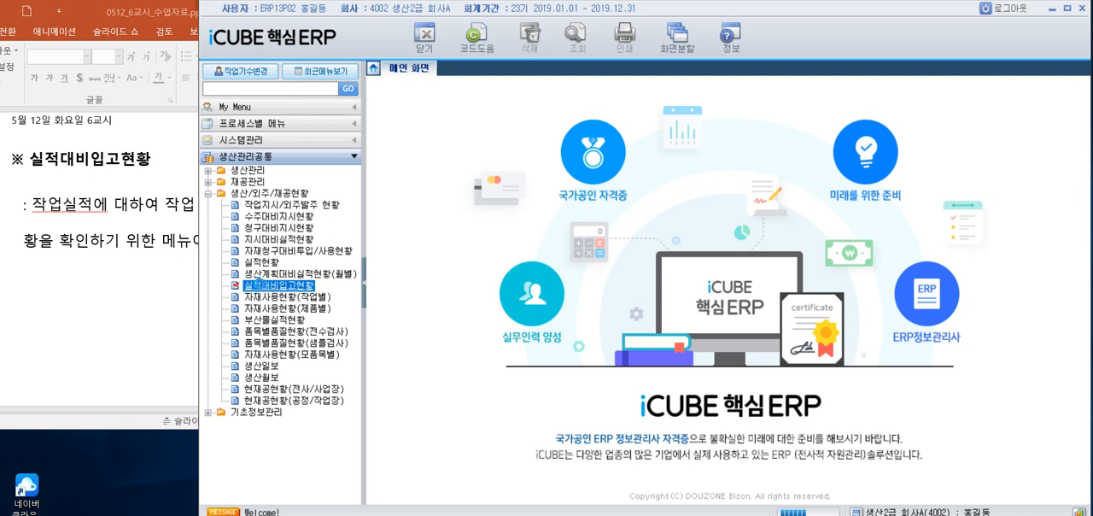
double_click(279, 285)
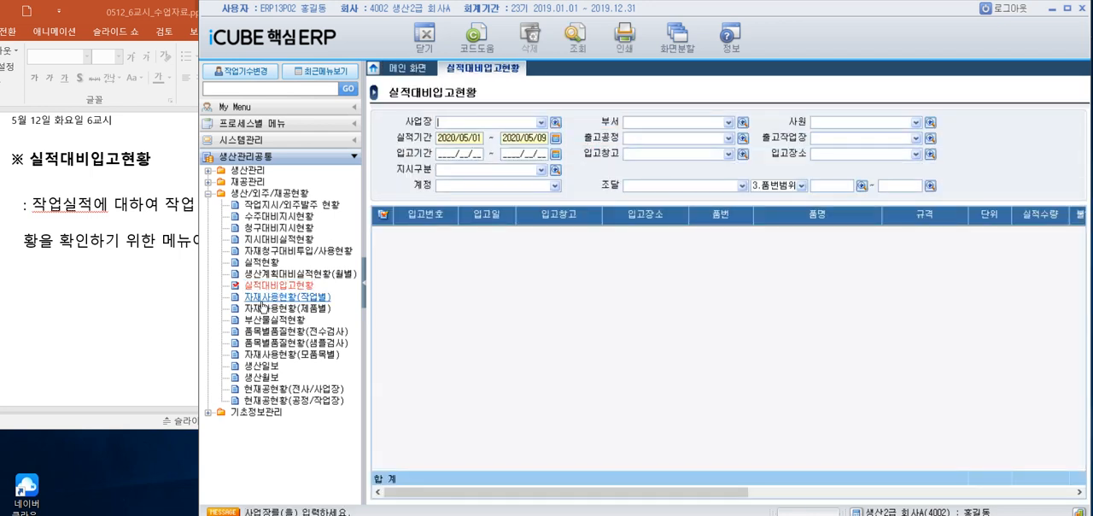
Switch to PowerPoint to show the 과제1 slide with its query conditions, and move the iCUBE window away from the slide
click(121, 296)
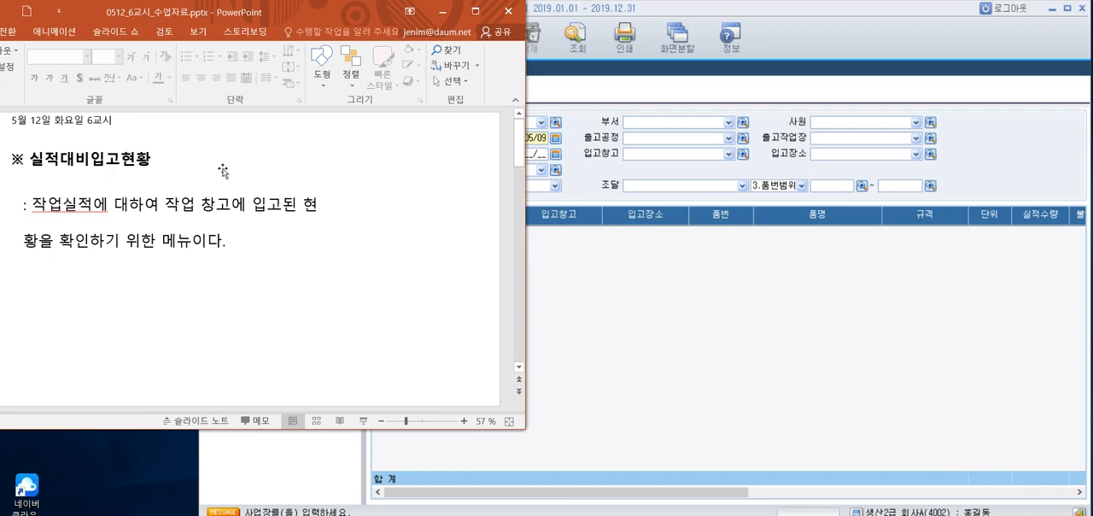
click(633, 278)
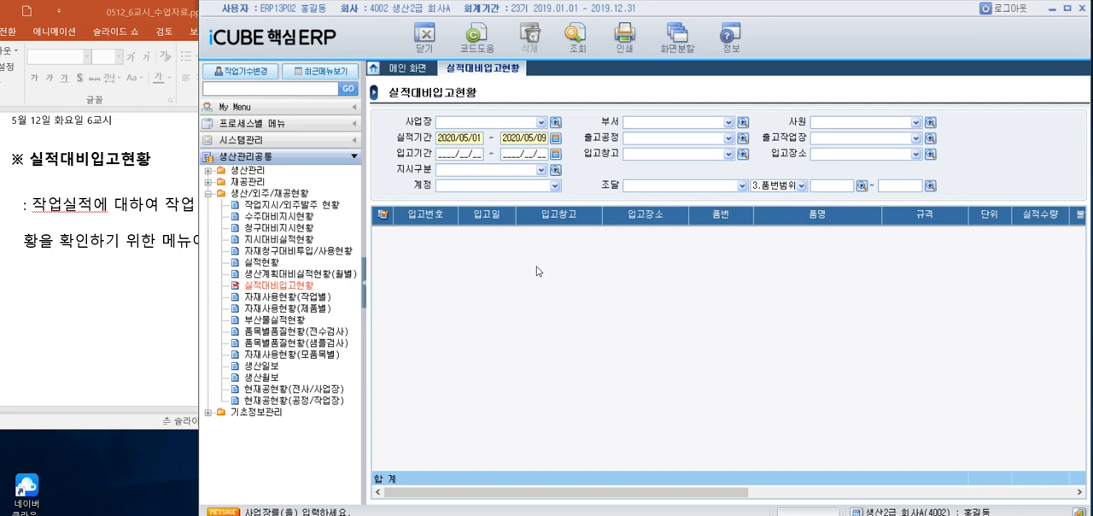
click(130, 291)
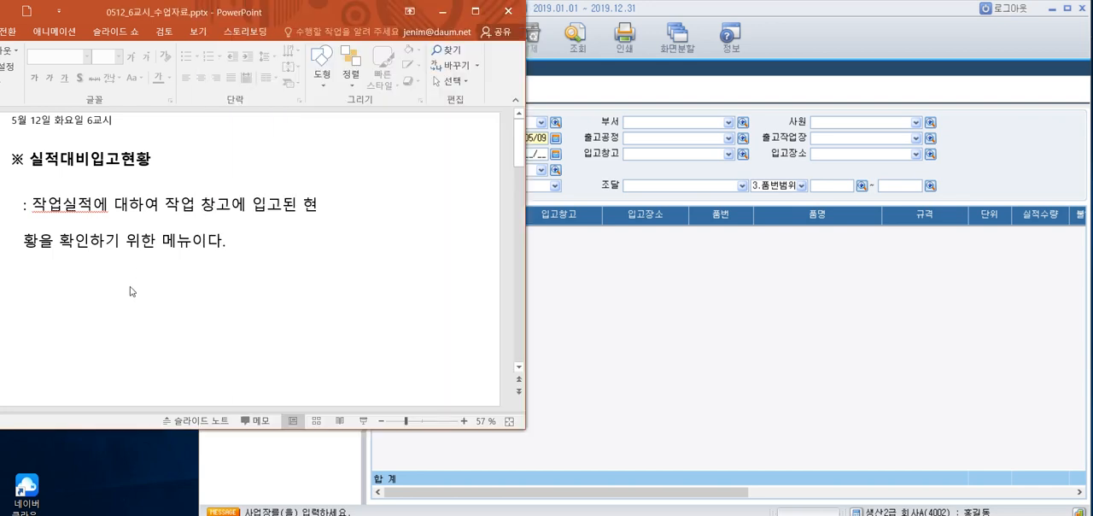
scroll(130, 291, down, 1)
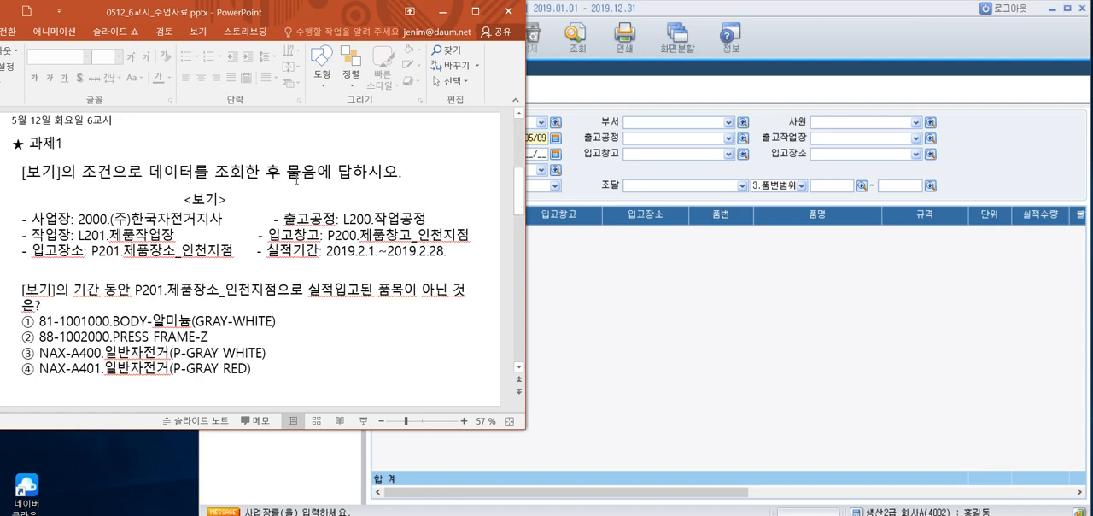
drag(636, 12, 824, 19)
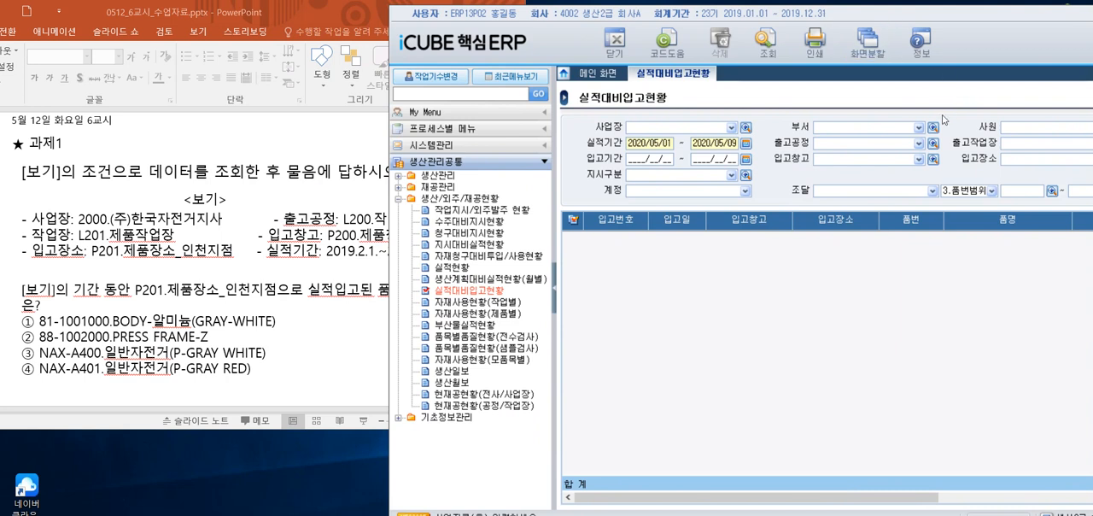
Set the 사업장 filter to 2000 (주)한국자전거지사 and the 출고공정 filter to L200 작업공정
click(746, 127)
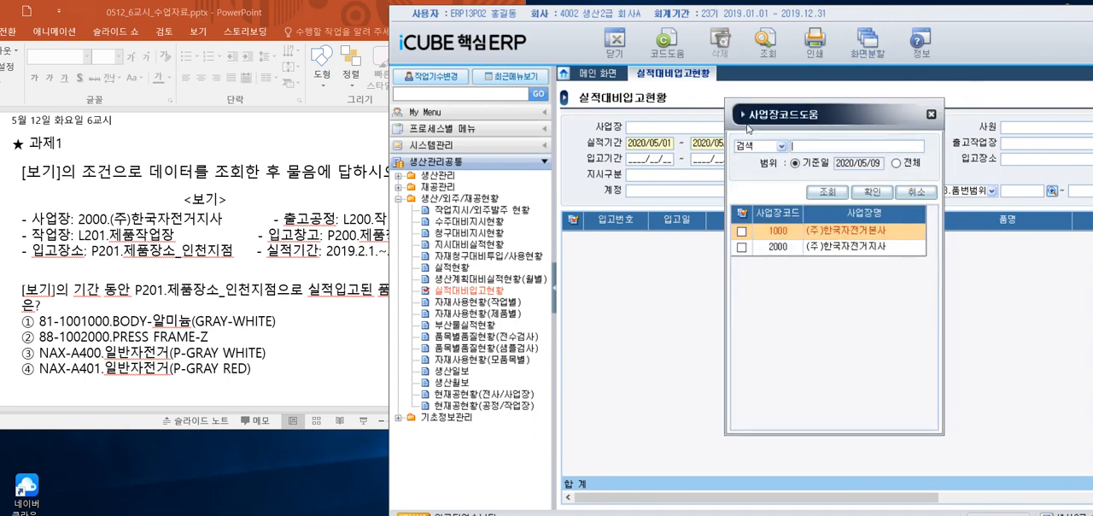
click(742, 247)
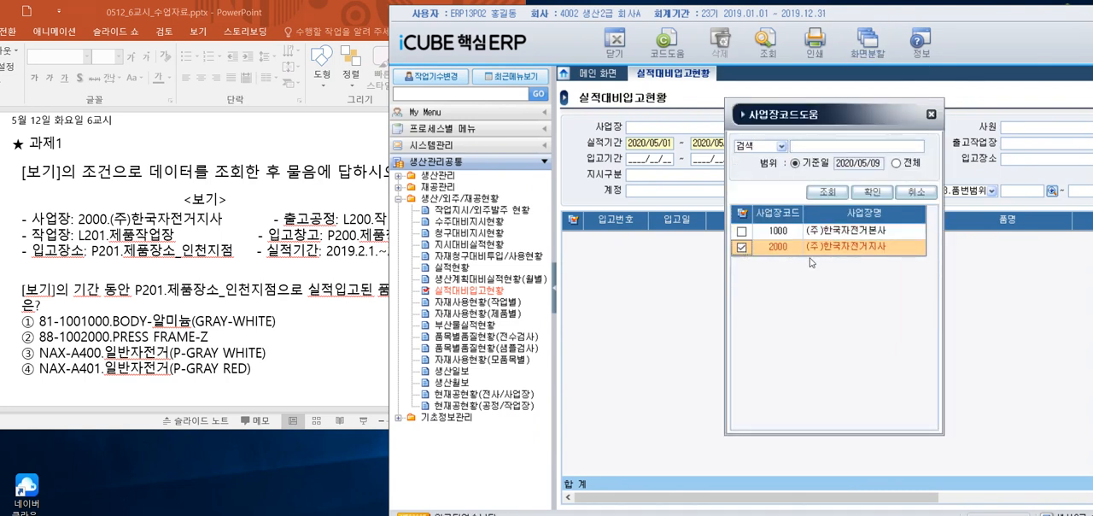
click(873, 192)
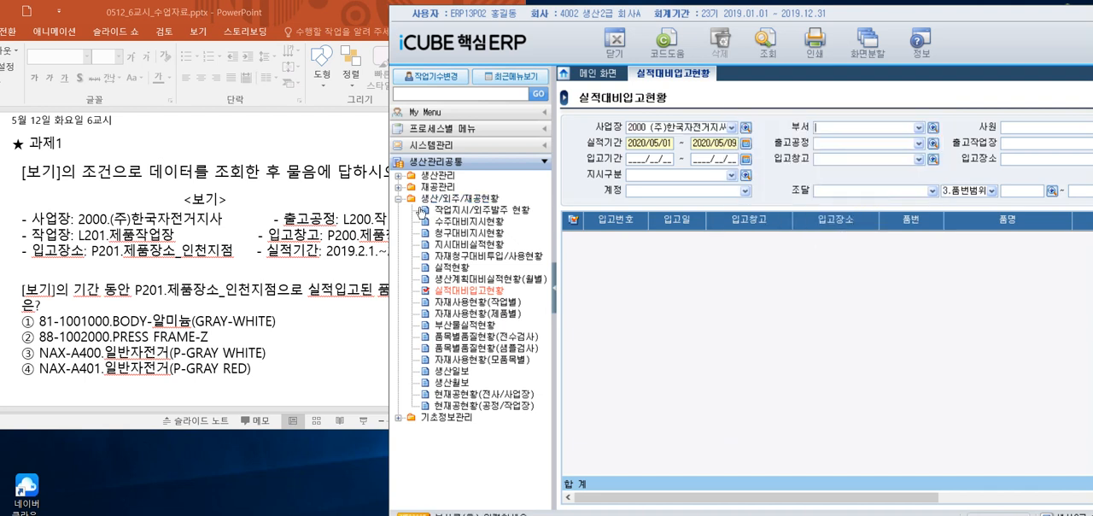
click(345, 220)
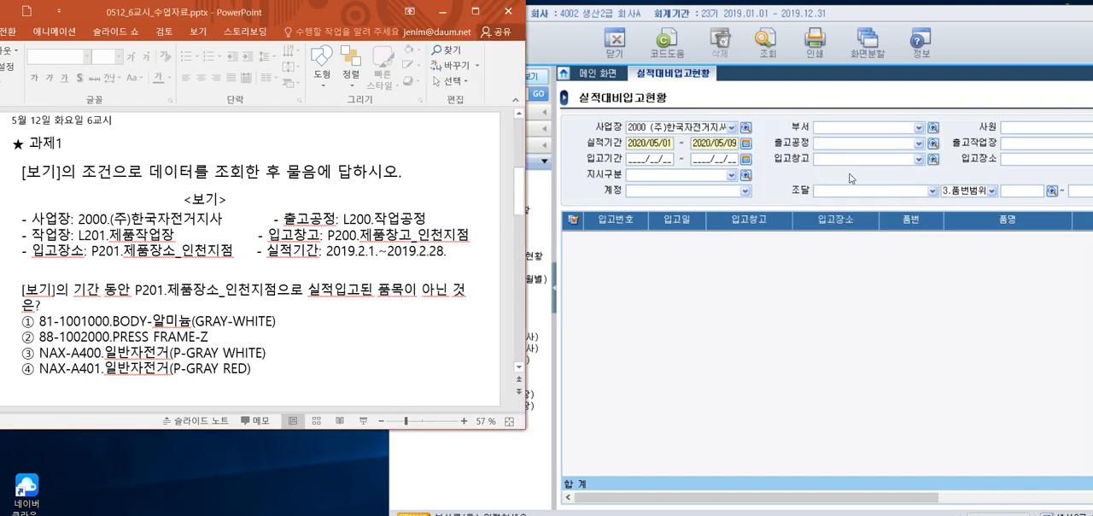
click(932, 147)
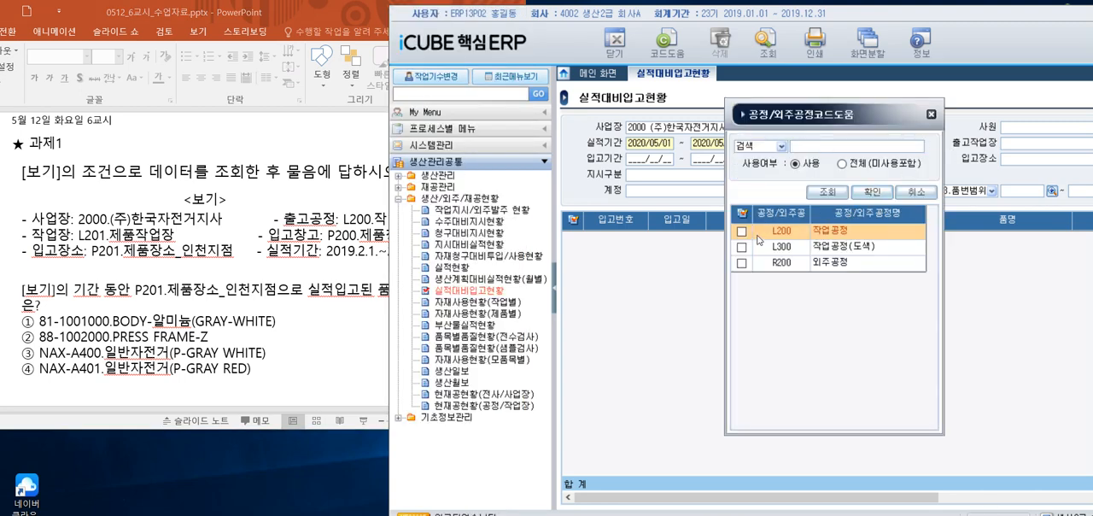
click(871, 191)
Check the slide's conditions, shift the iCUBE window to reach the remaining filters, and set 출고작업장 to L201 제품작업장
click(312, 198)
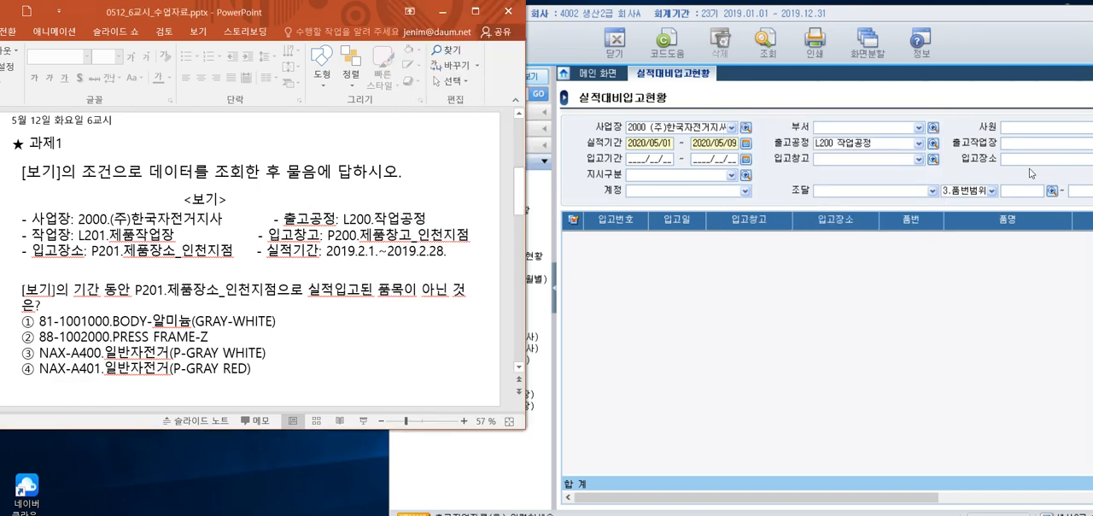
drag(975, 23, 901, 32)
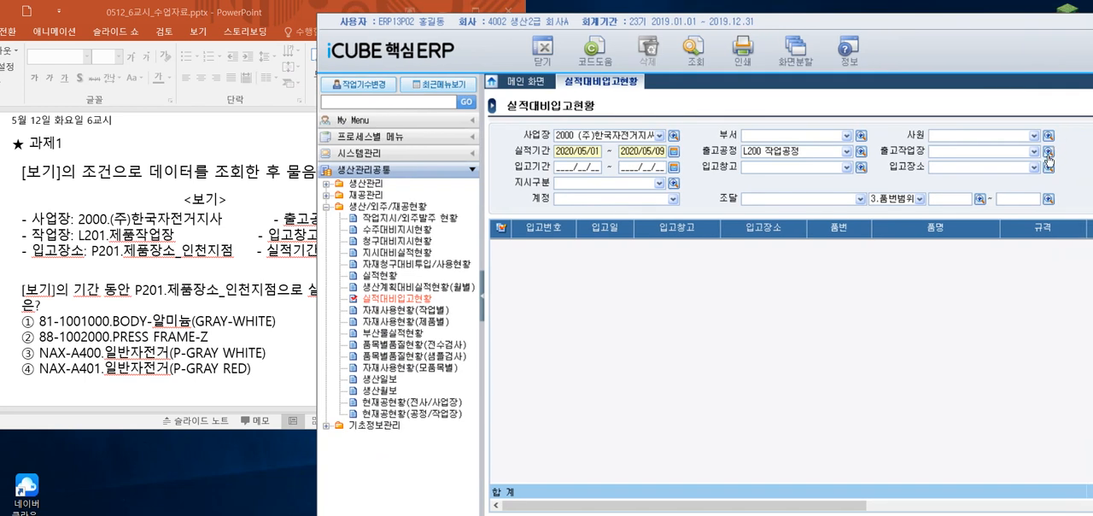
click(1049, 152)
click(670, 240)
click(802, 202)
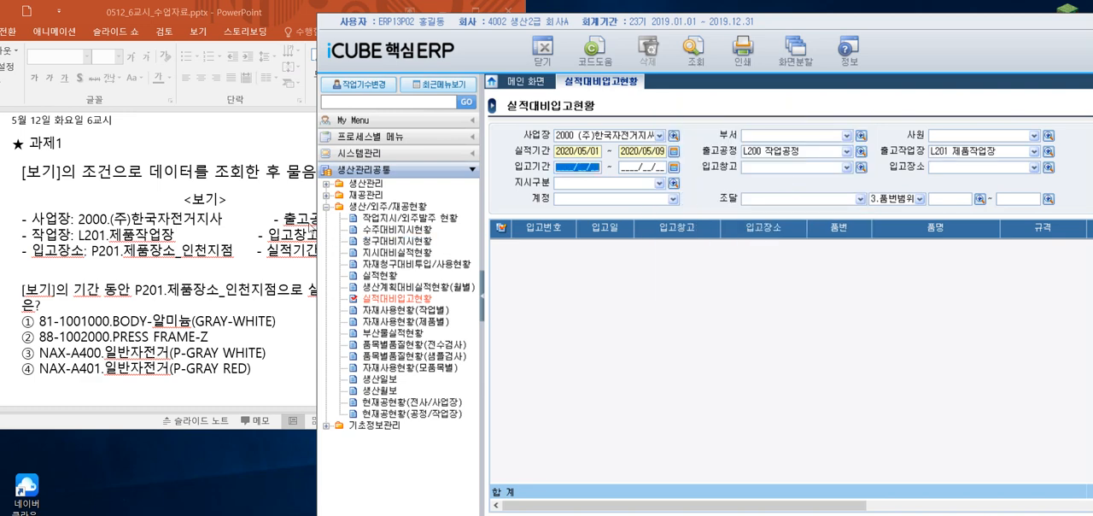
Following the slide's conditions, set 입고창고 to P200 제품창고_인천지점 and 입고장소 to P201 제품장소_인천지점
click(254, 196)
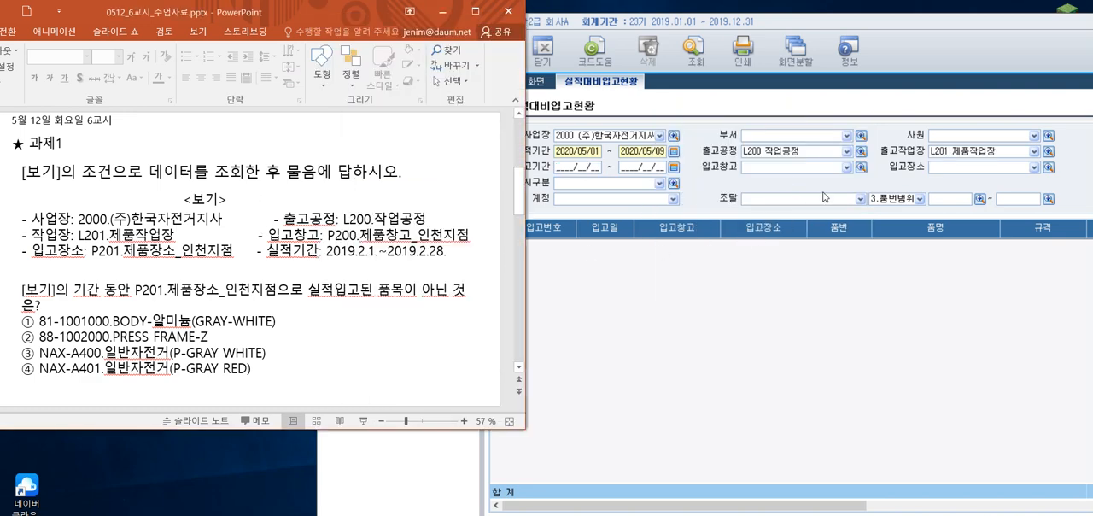
click(858, 168)
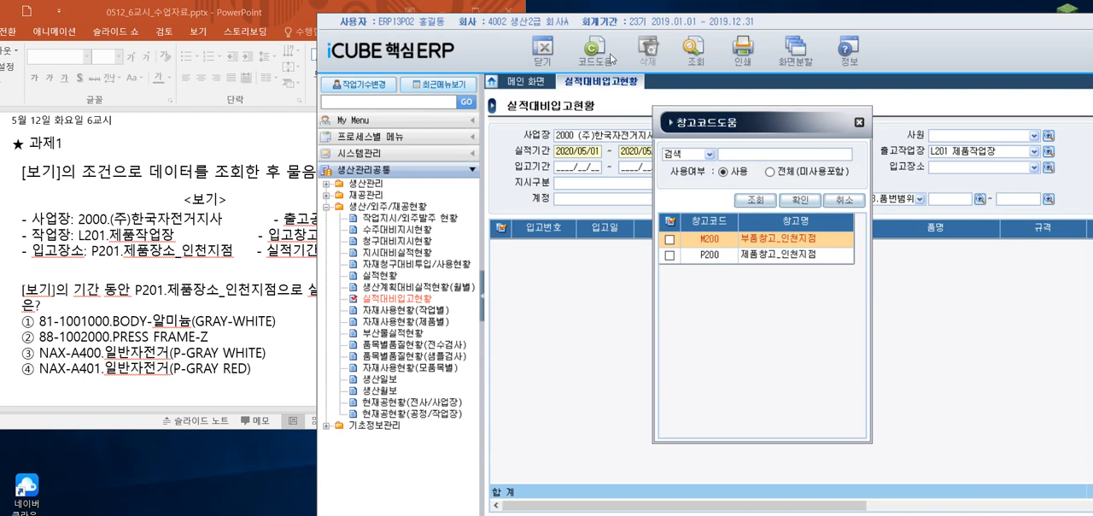
click(260, 158)
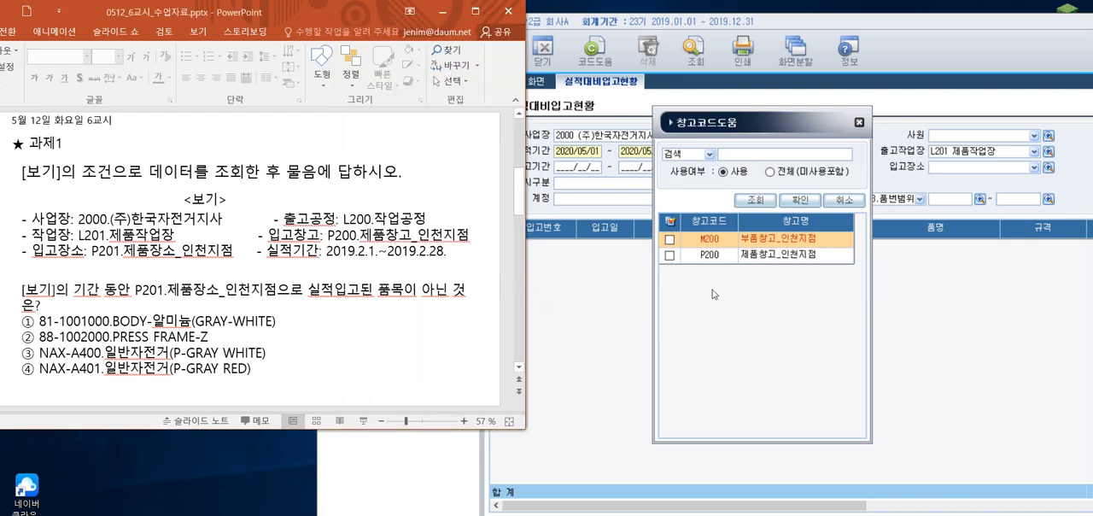
click(670, 255)
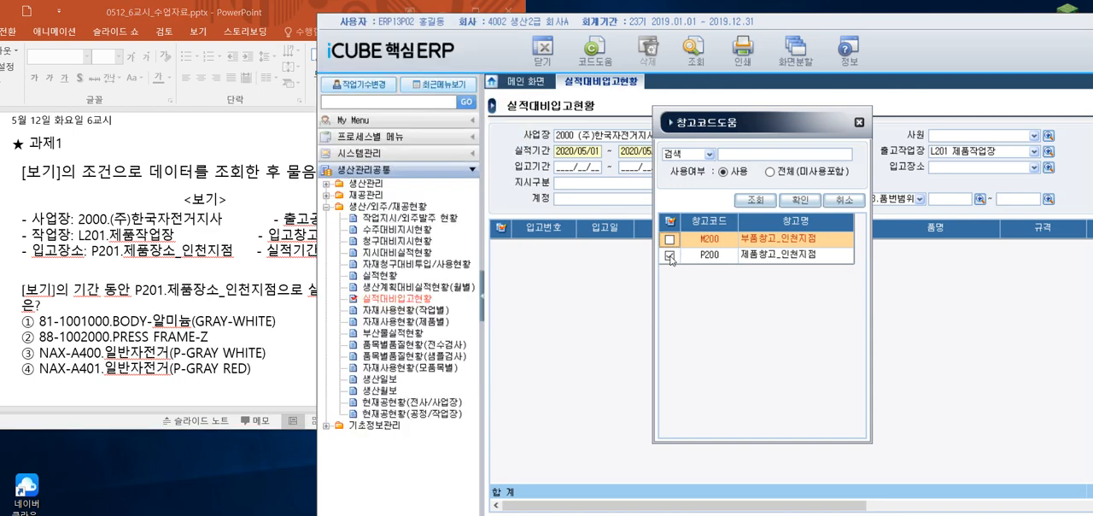
click(805, 202)
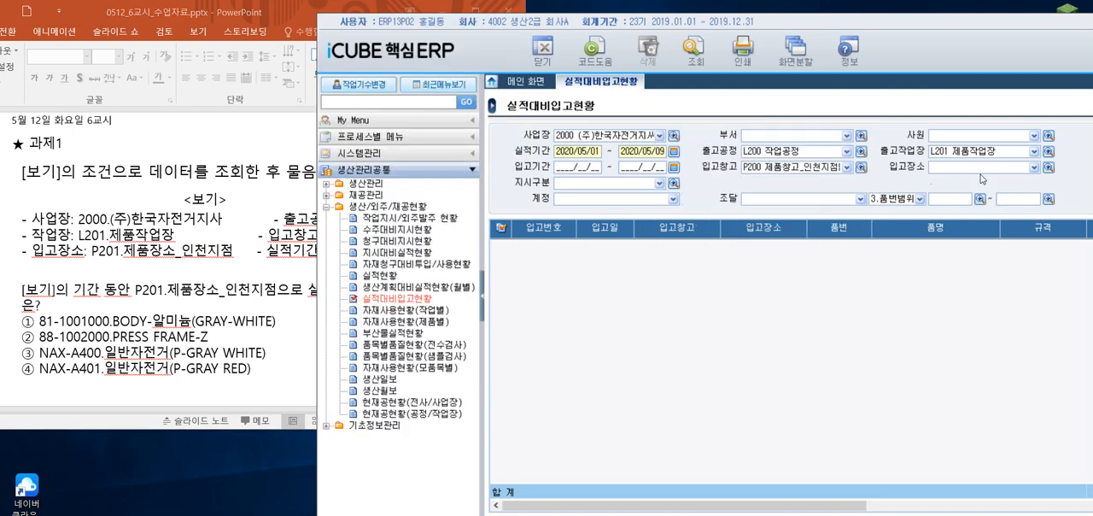
click(1048, 168)
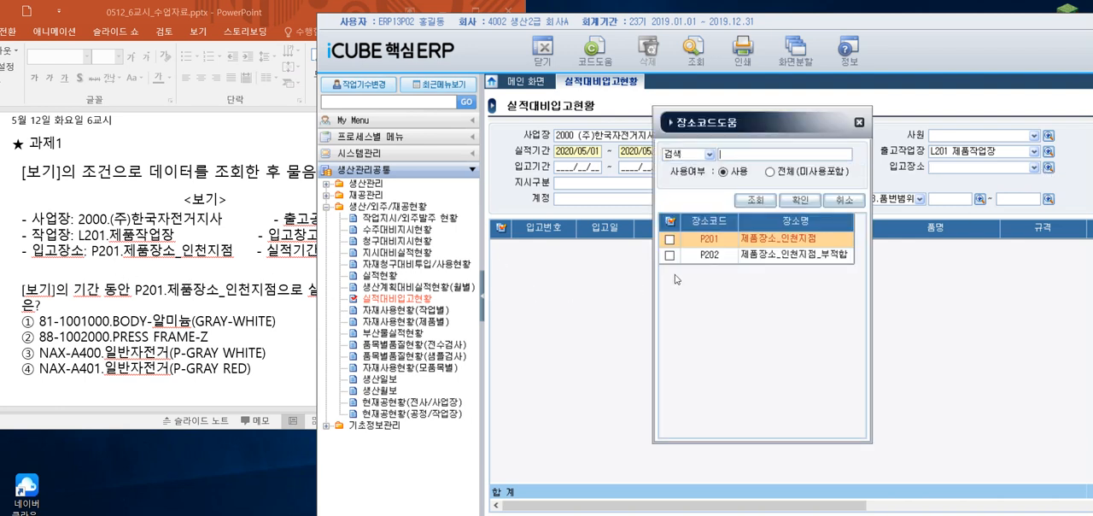
click(670, 240)
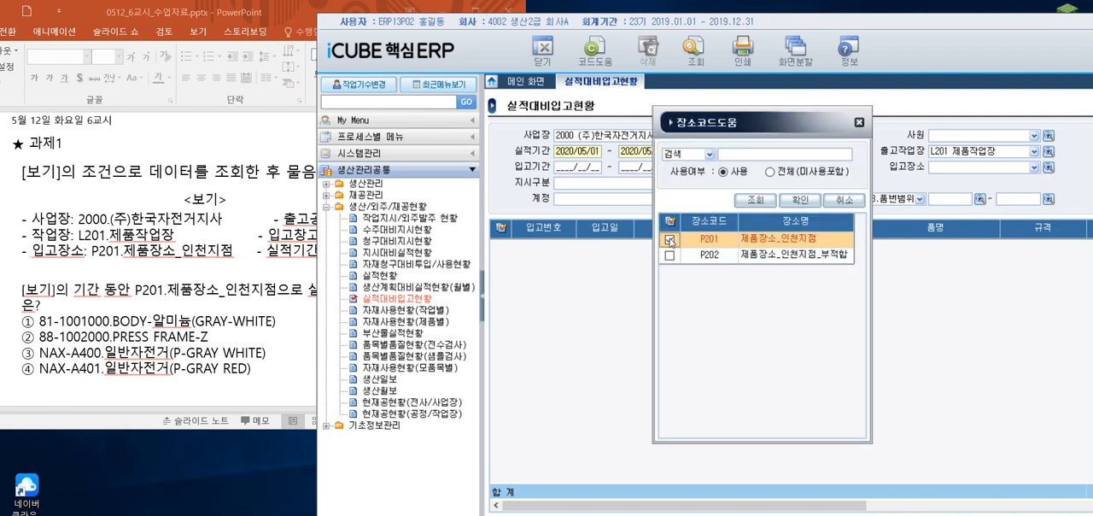
click(800, 201)
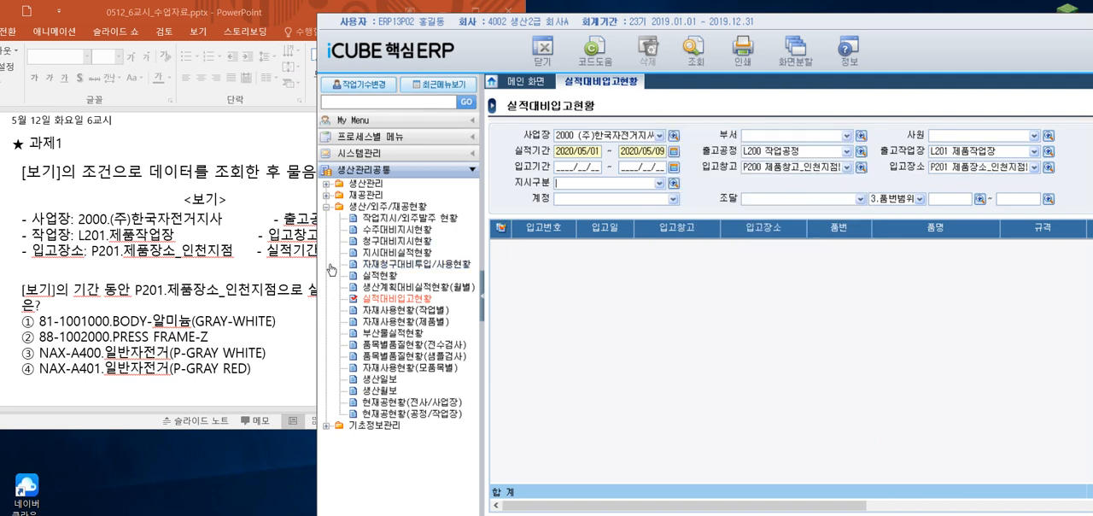
Following the slide's conditions, set 실적기간 to 2019/02/01 through 2019/02/28
click(242, 178)
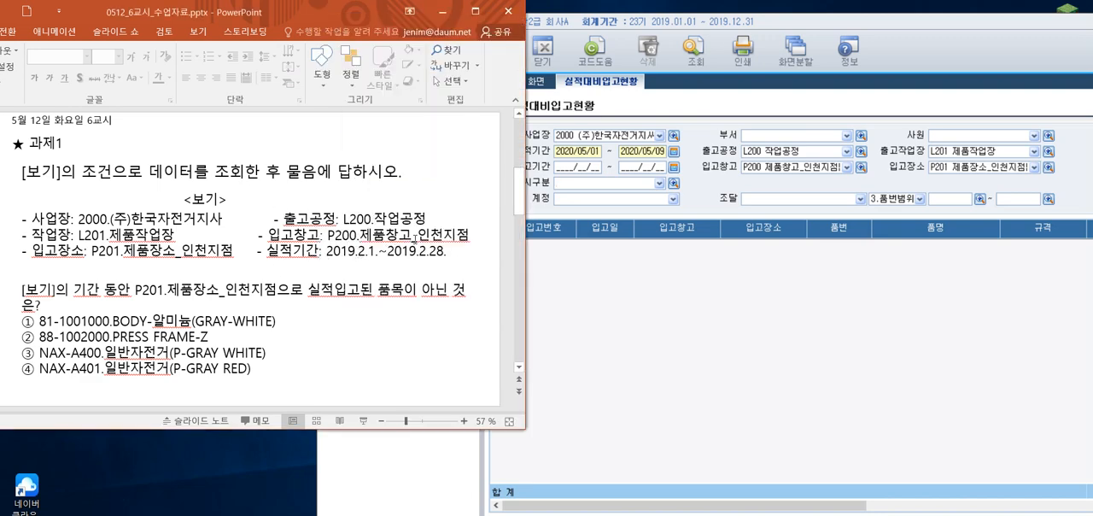
click(558, 151)
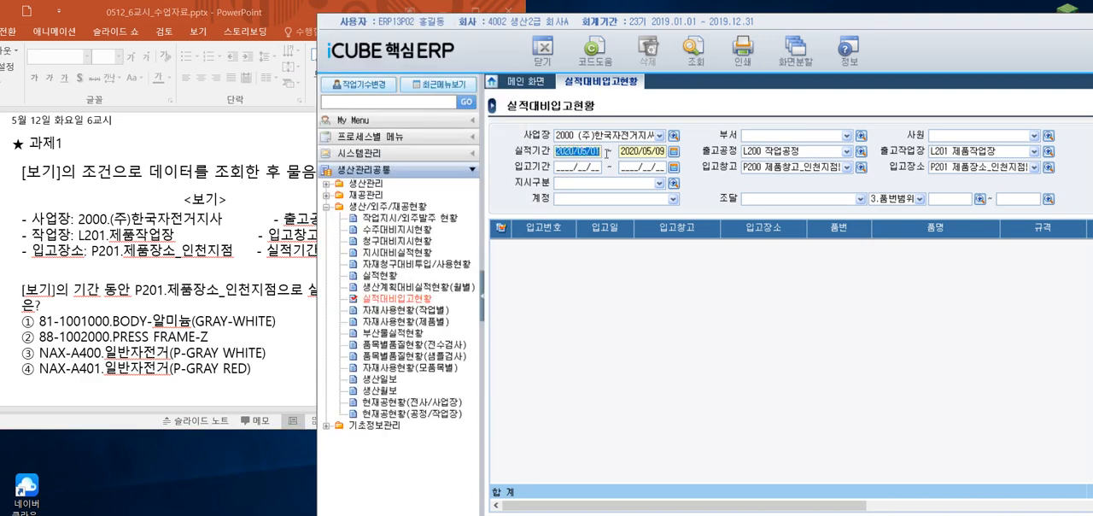
text(2)
text(019/02/01 ~ )
text(20)
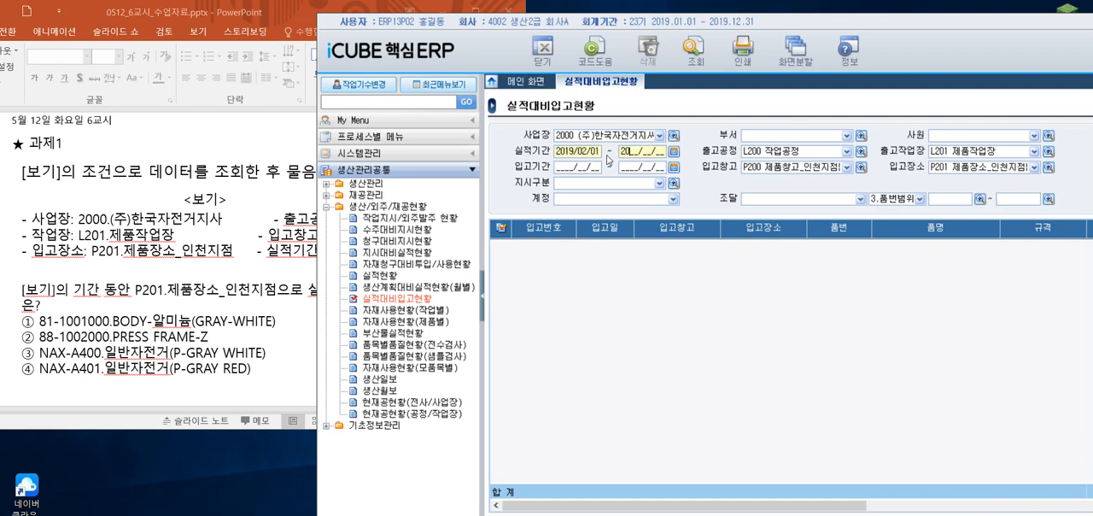
text(19/02/28)
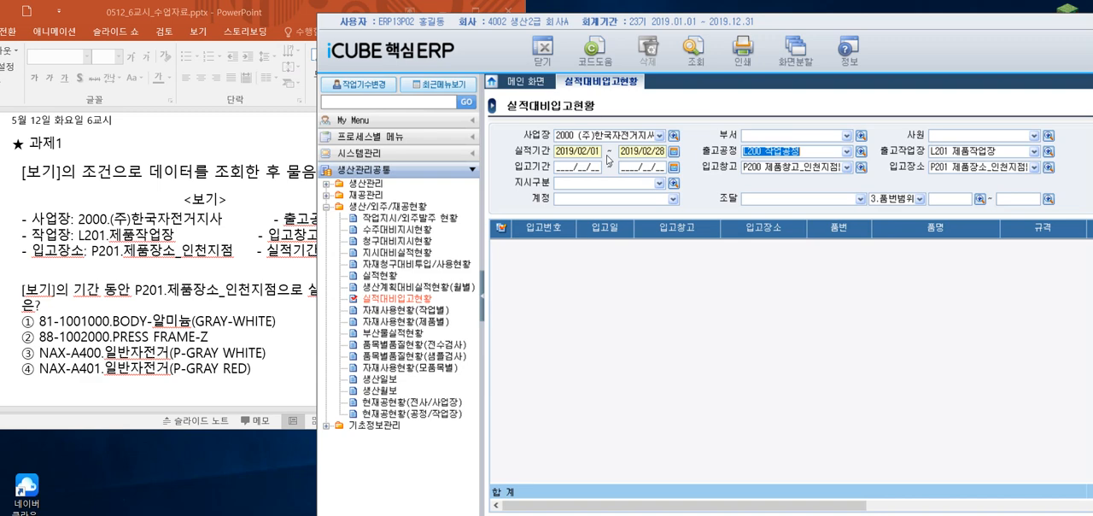
Query 실적대비입고현황 with the entered conditions and review the performance, rejected and received quantity columns
click(696, 60)
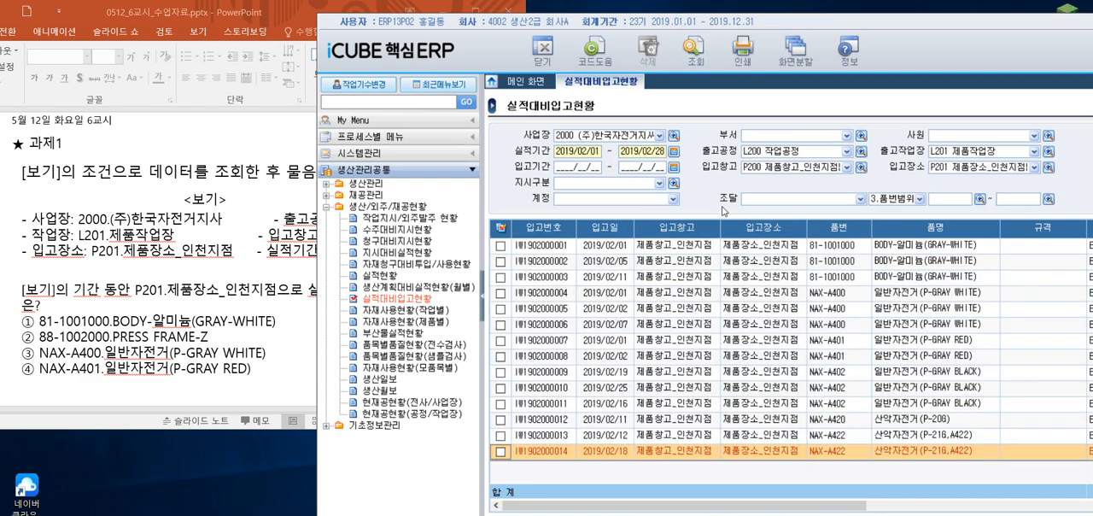
drag(731, 21, 608, 9)
drag(713, 493, 964, 500)
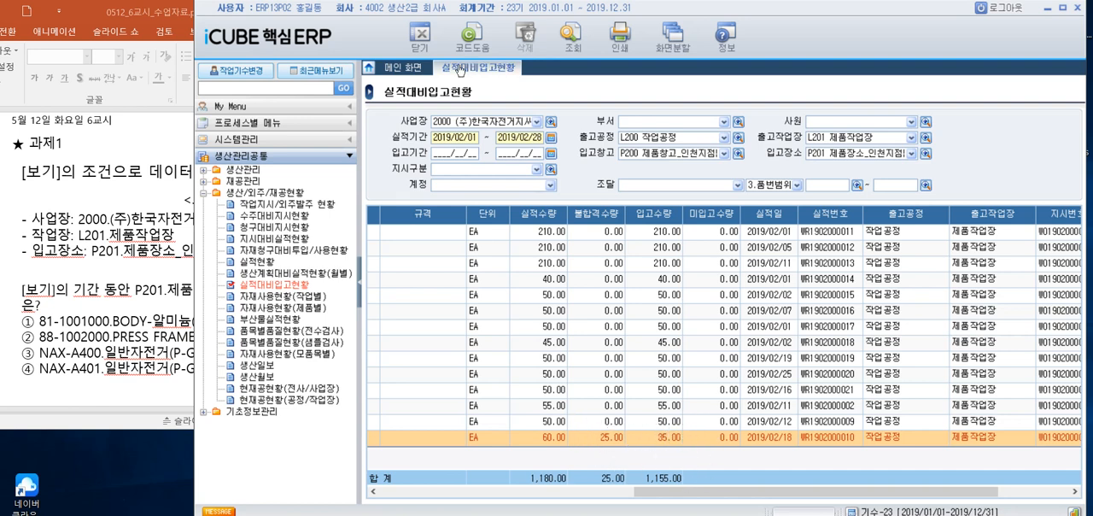
Compare the slide's four answer options with the item numbers, item names and 입고수량 in the query results
drag(408, 12, 659, 11)
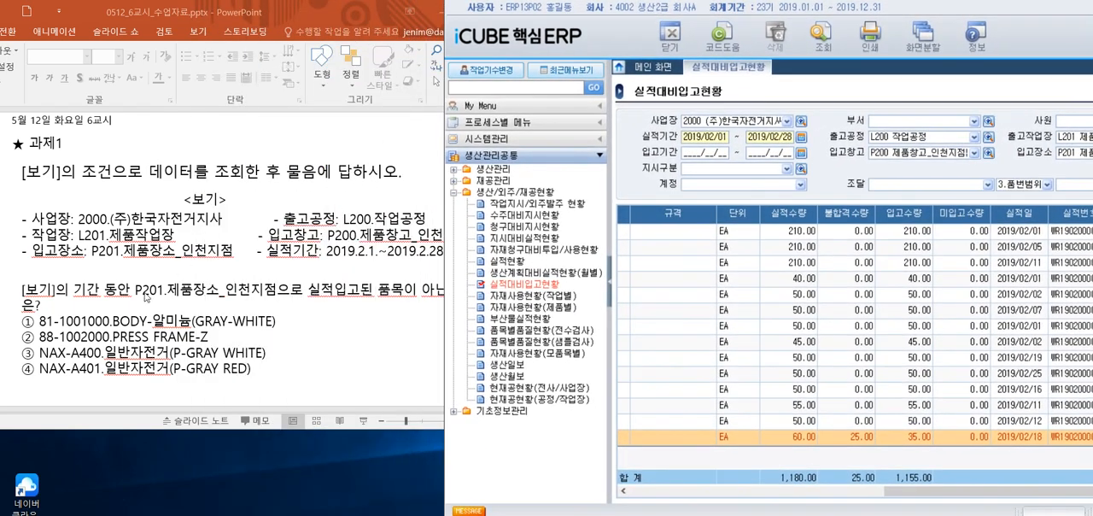
click(117, 305)
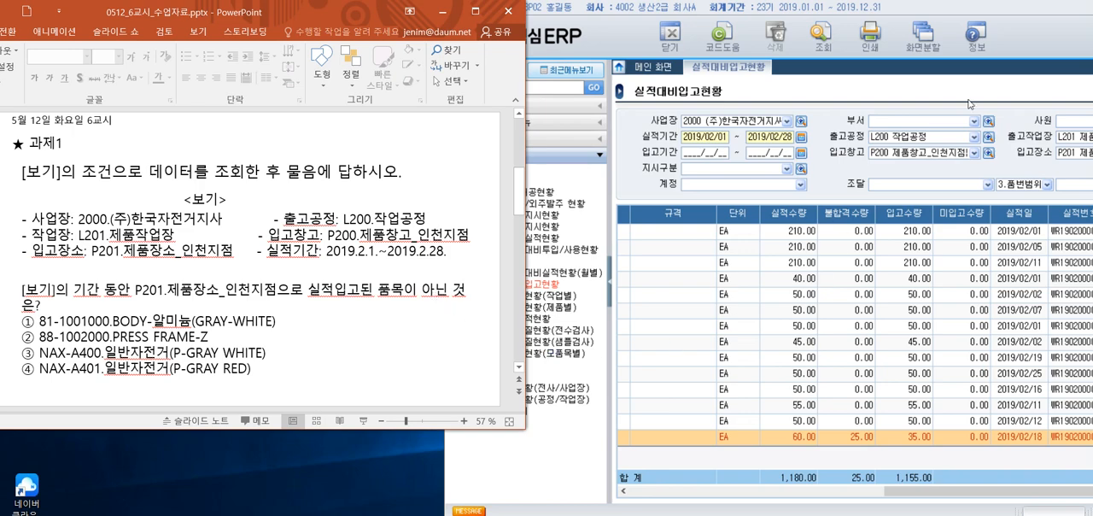
drag(938, 10, 796, 3)
drag(854, 482, 701, 501)
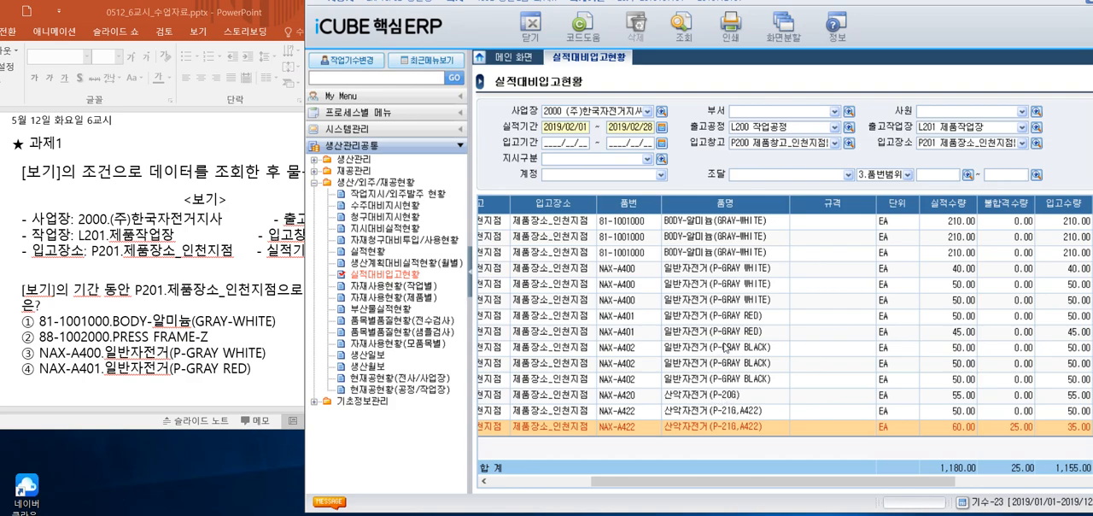
drag(890, 24, 766, 24)
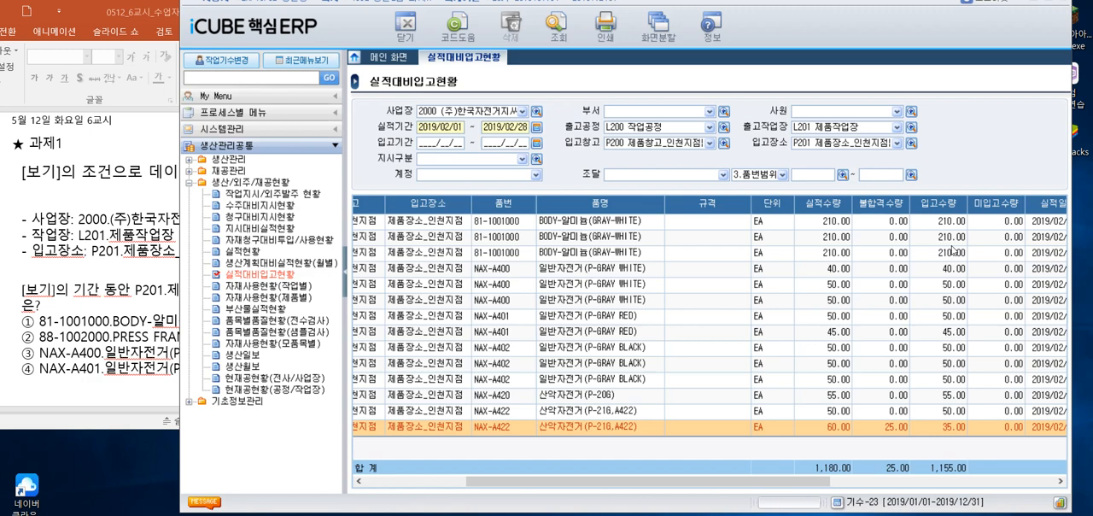
Advance the PowerPoint lesson to the 생산일보 slide, switch back to iCUBE and open the 생산일보 screen
drag(400, 6, 513, 4)
click(188, 15)
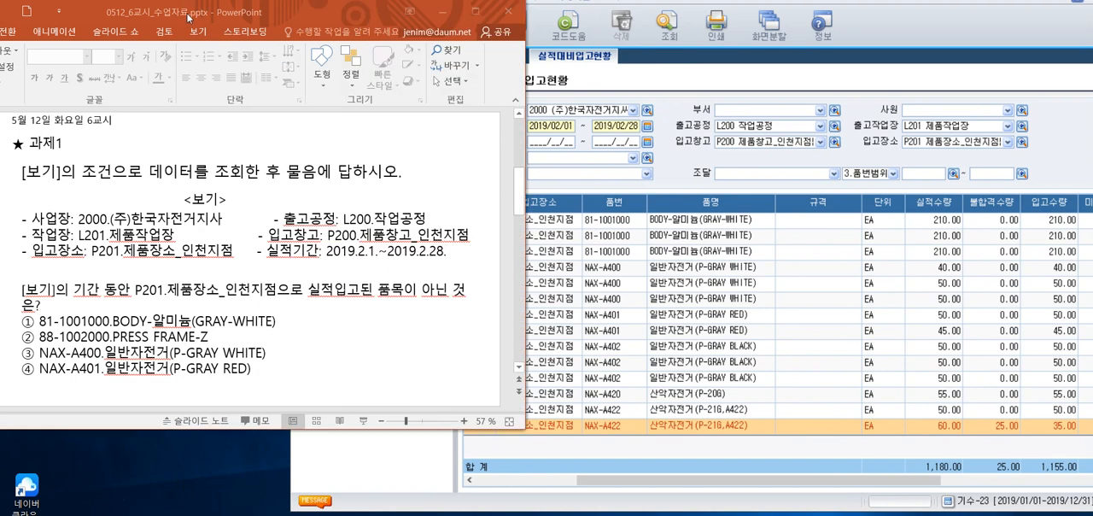
scroll(242, 206, down, 1)
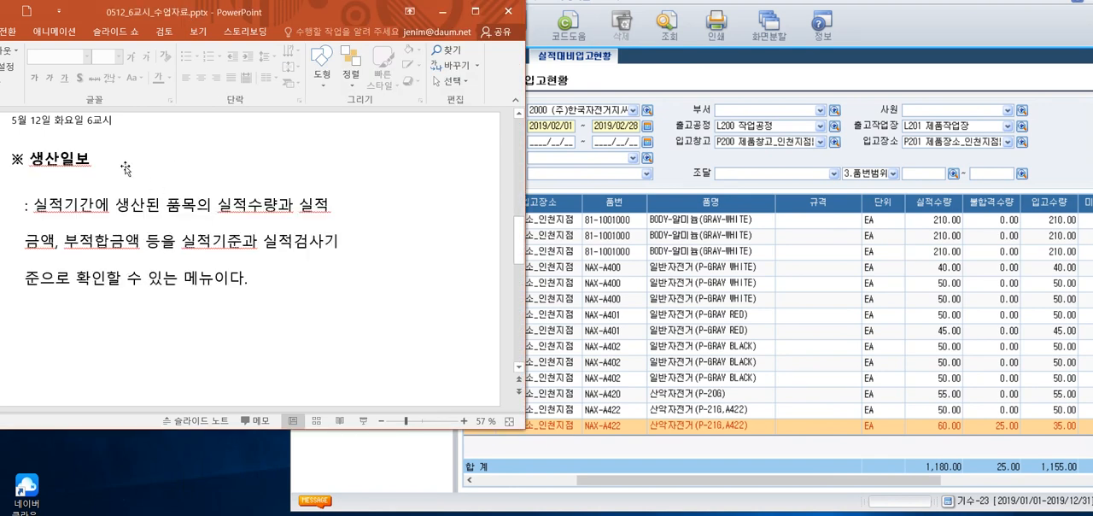
click(940, 22)
click(356, 353)
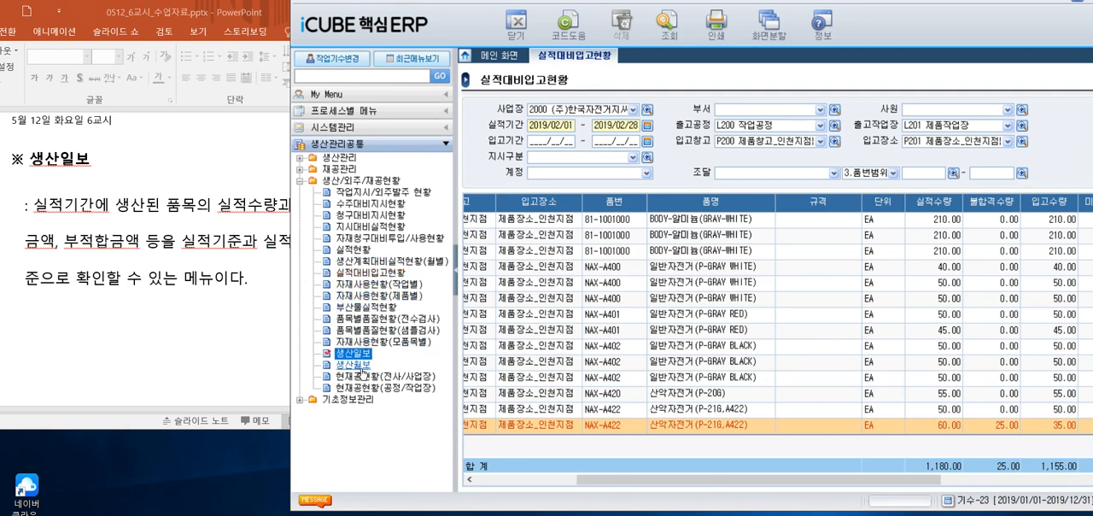
click(352, 365)
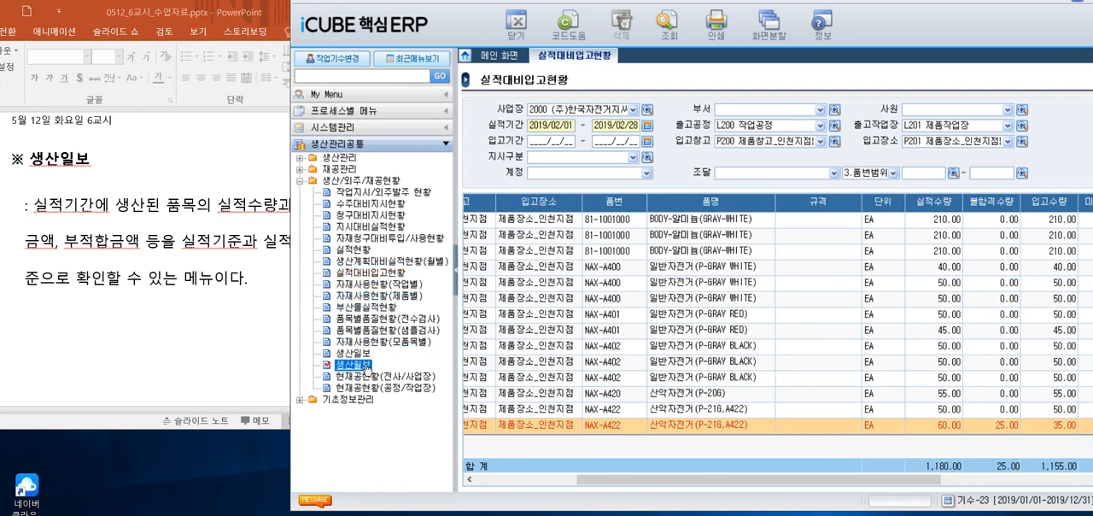
click(357, 353)
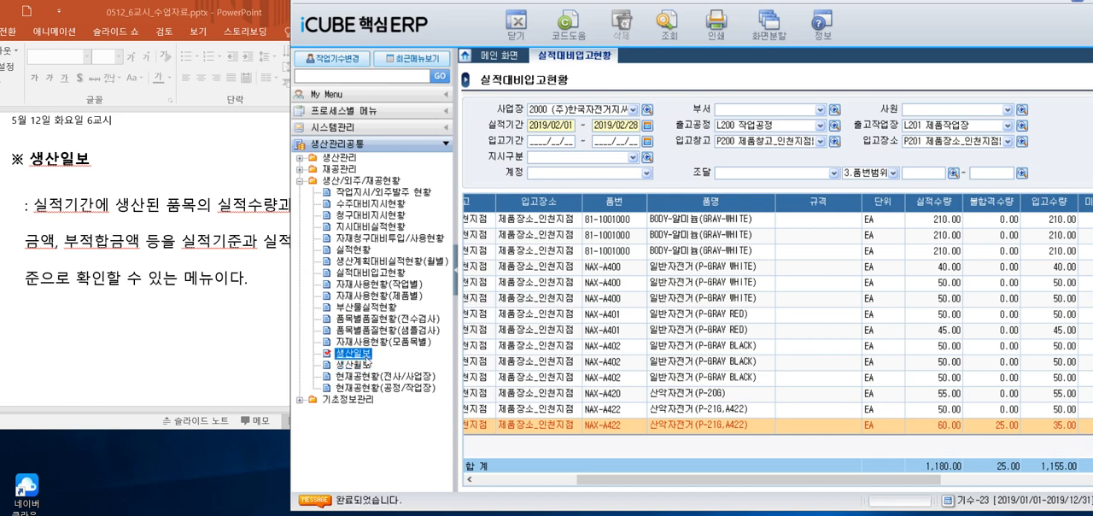
double_click(352, 352)
Read the slide's 생산일보 description, return to iCUBE and set 사업장 to 2000 (주)한국자전거지사
click(142, 290)
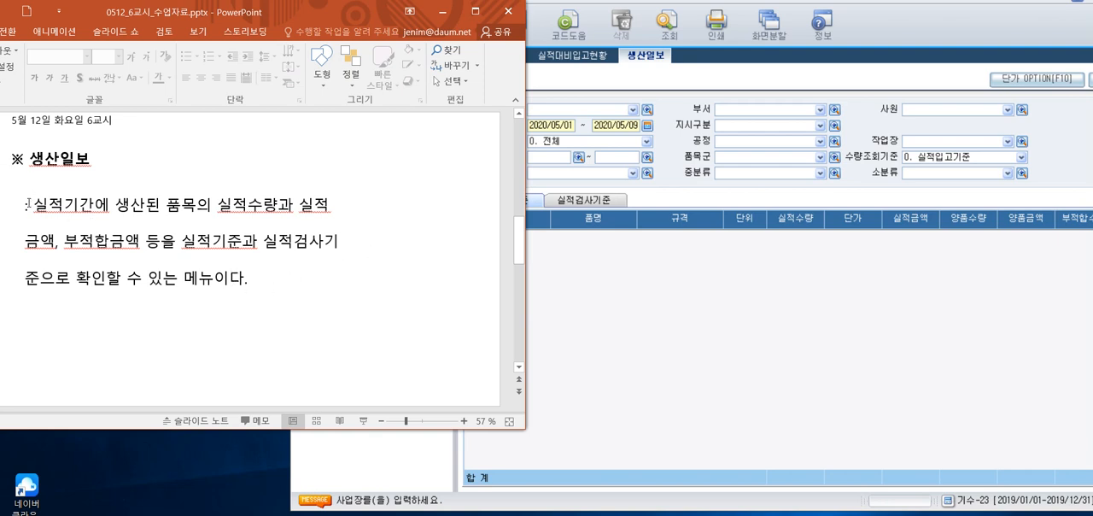
click(724, 319)
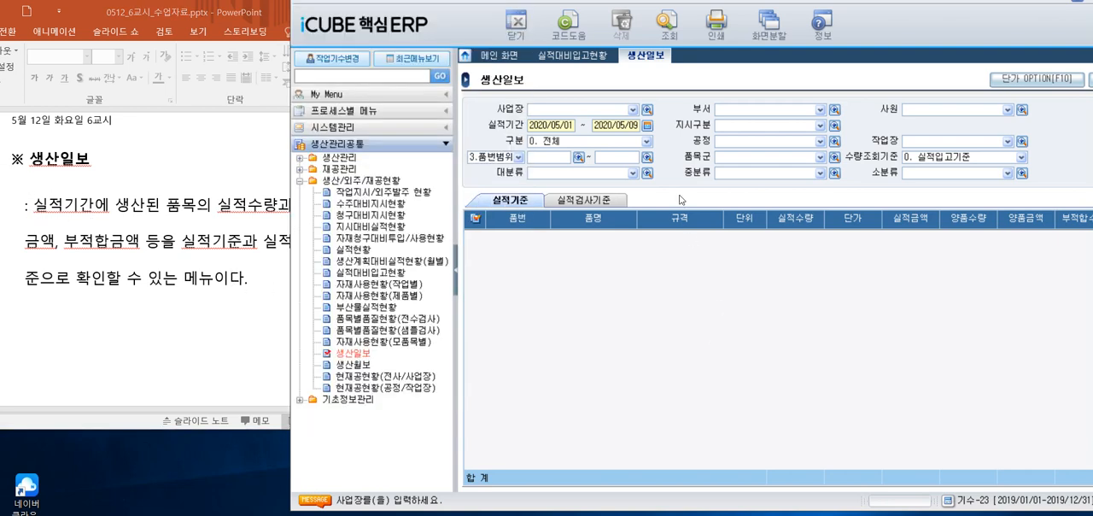
click(647, 110)
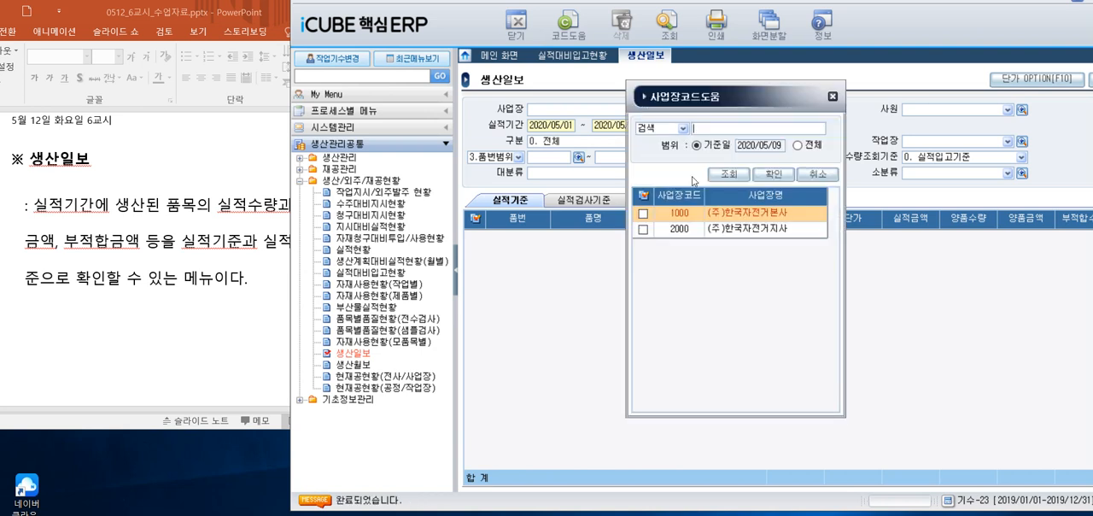
click(643, 229)
click(774, 174)
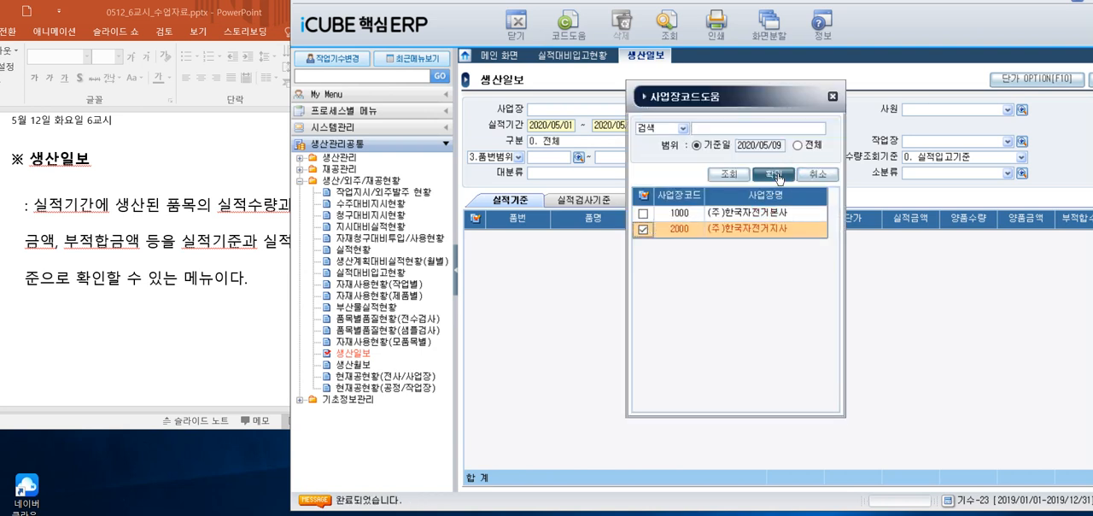
Set 실적기간 to 2019/01/01 through 2019/01/31, query 생산일보 and review the quantity and amount columns through 부적합금액
drag(530, 125, 574, 125)
text(2019/01/01)
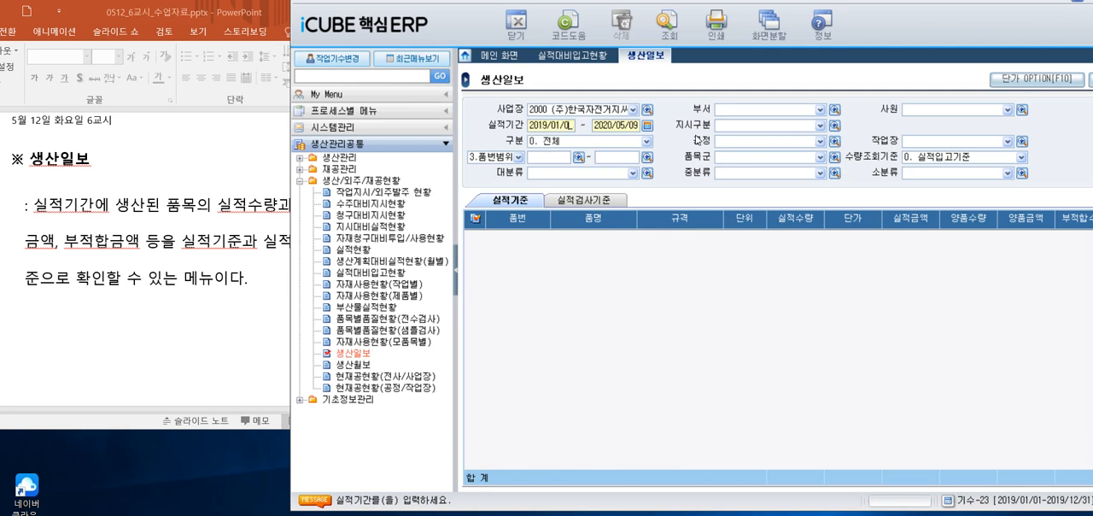
key(Tab)
text(2019/01/31)
click(667, 25)
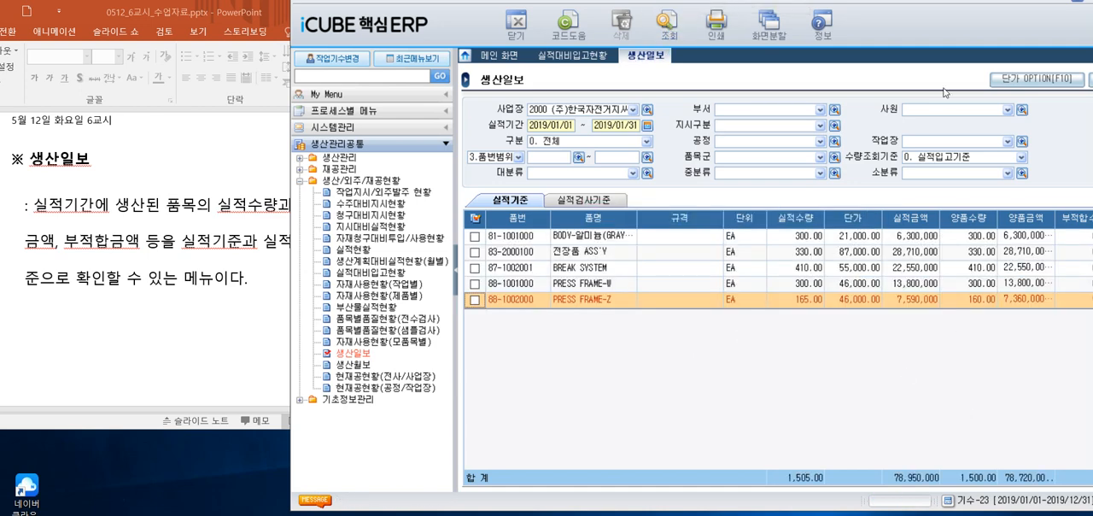
drag(973, 16, 876, 29)
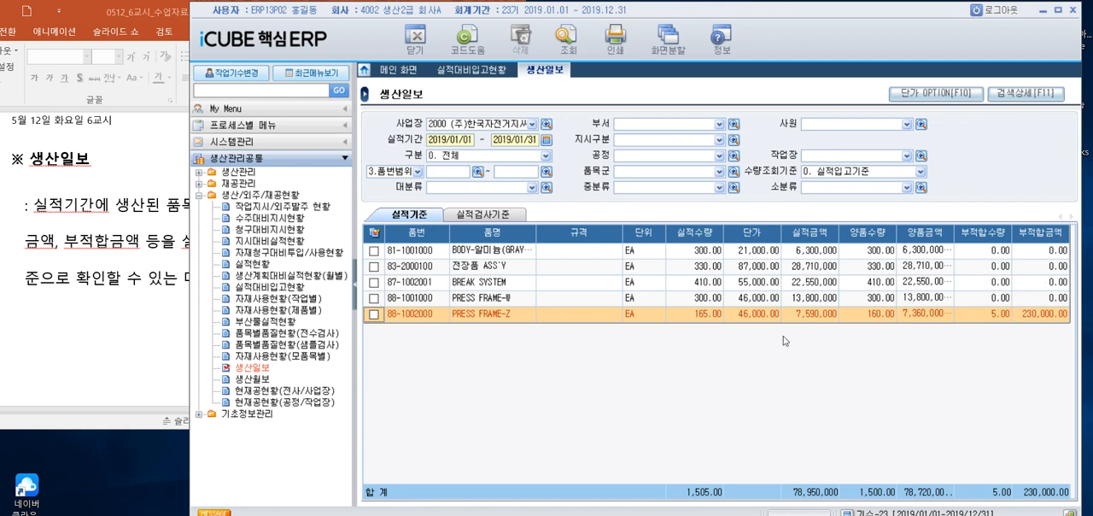
Open 생산월보 and query it for 사업장 2000 (주)한국자전거지사 with 해당년도 2019
click(261, 380)
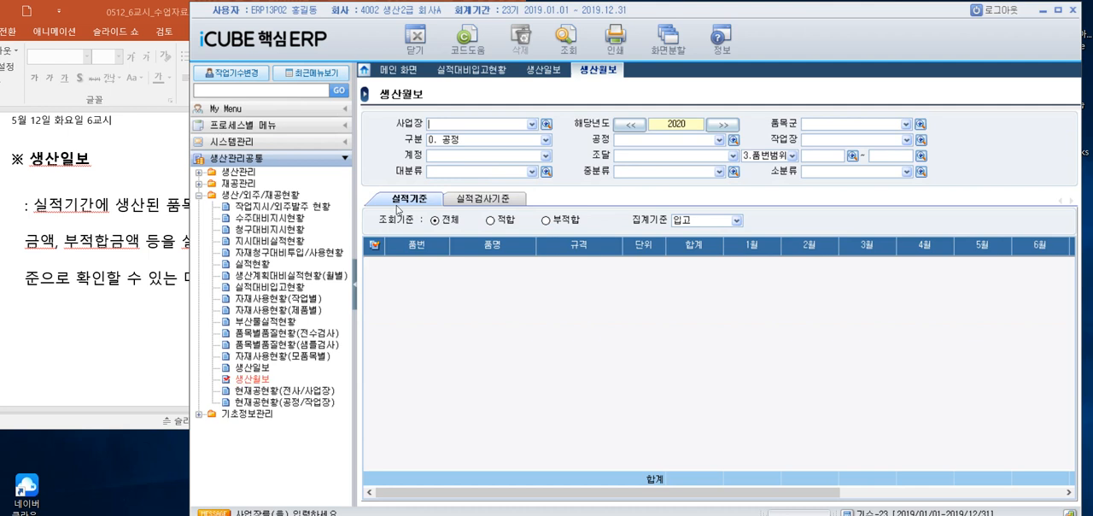
click(547, 125)
click(550, 244)
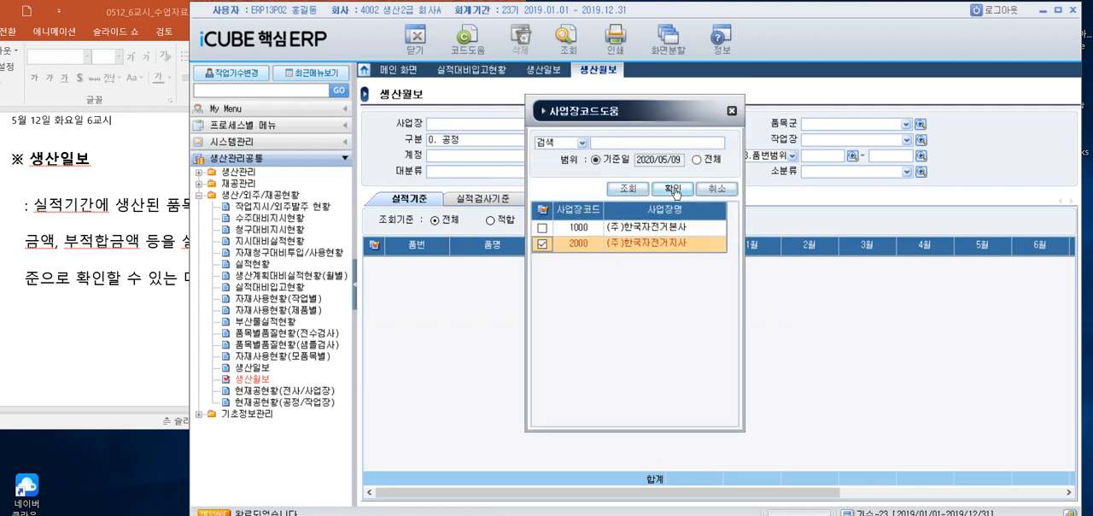
click(673, 188)
click(630, 124)
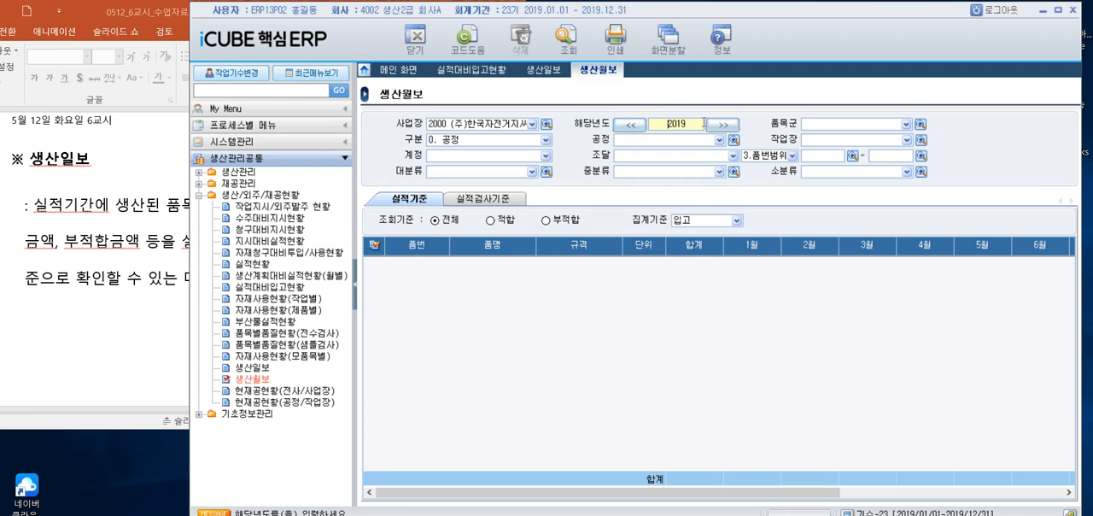
click(563, 38)
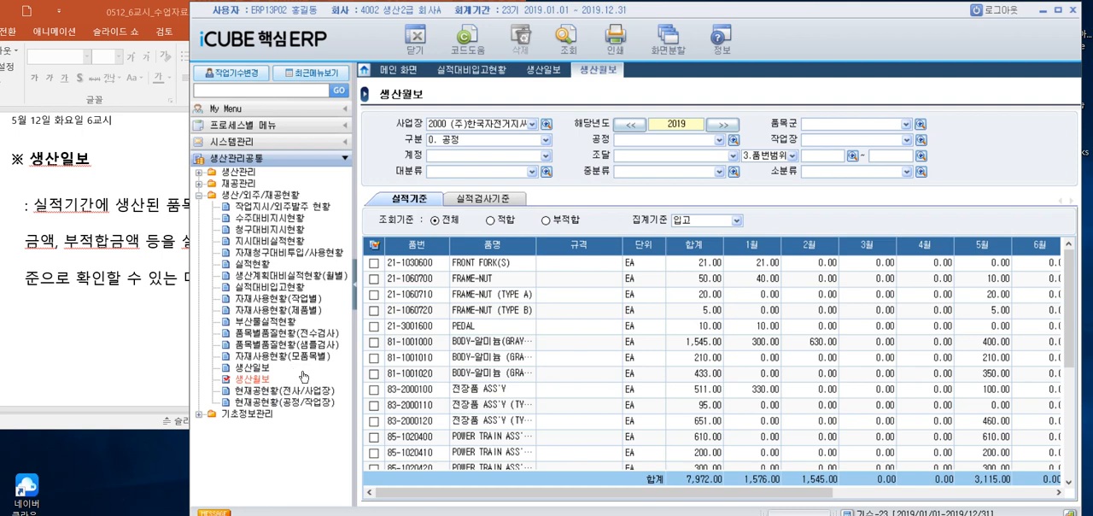
Advance the PowerPoint lesson to the 현재공현황 slide, open iCUBE's 현재공현황(전사/사업장) screen and check the slide's description
click(89, 343)
scroll(94, 342, down, 1)
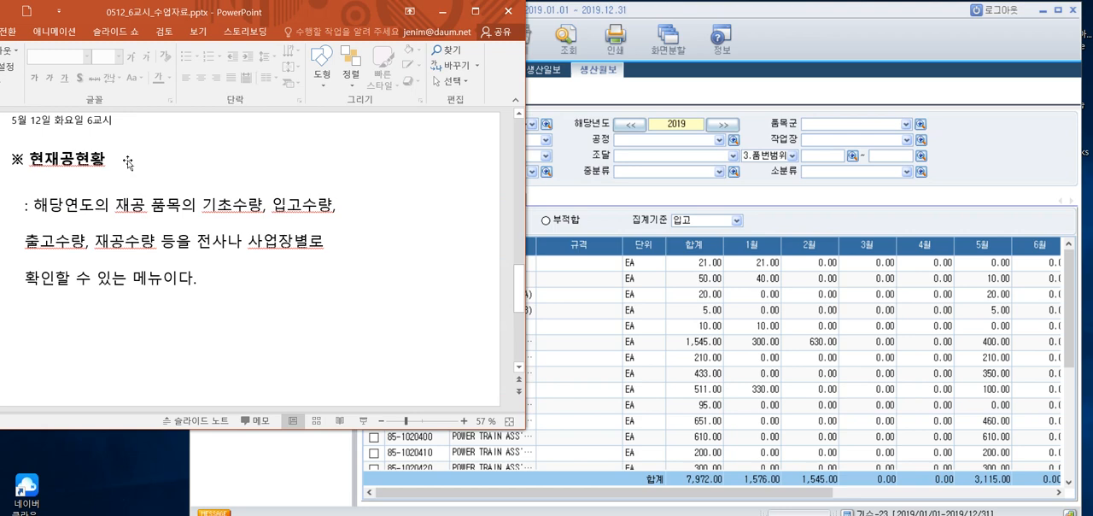
click(853, 27)
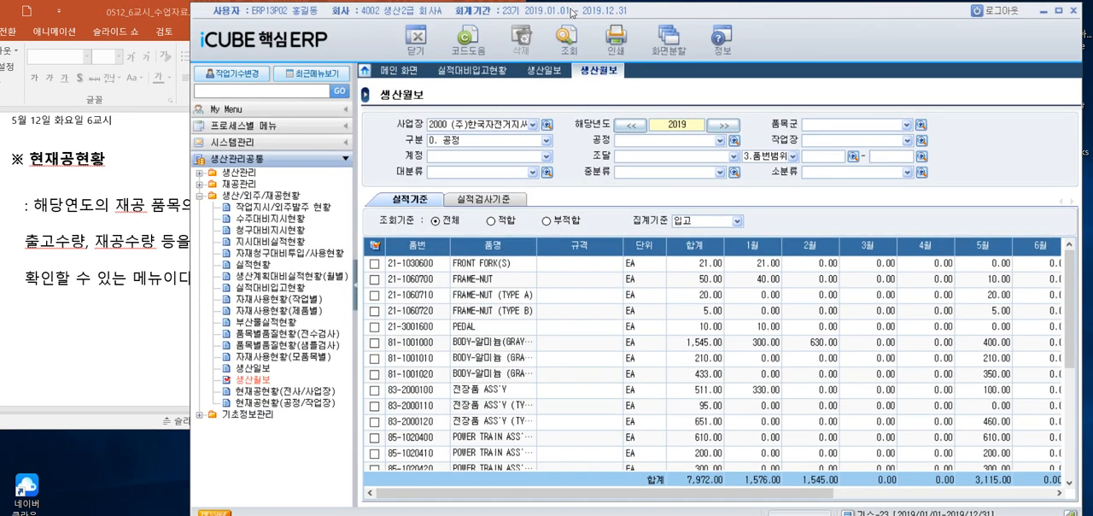
drag(570, 13, 621, 10)
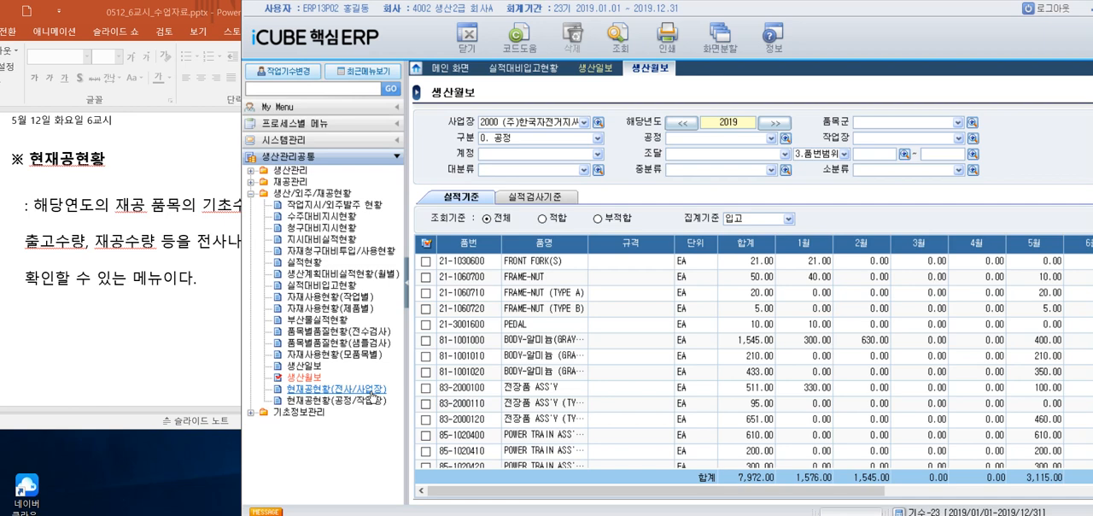
click(372, 389)
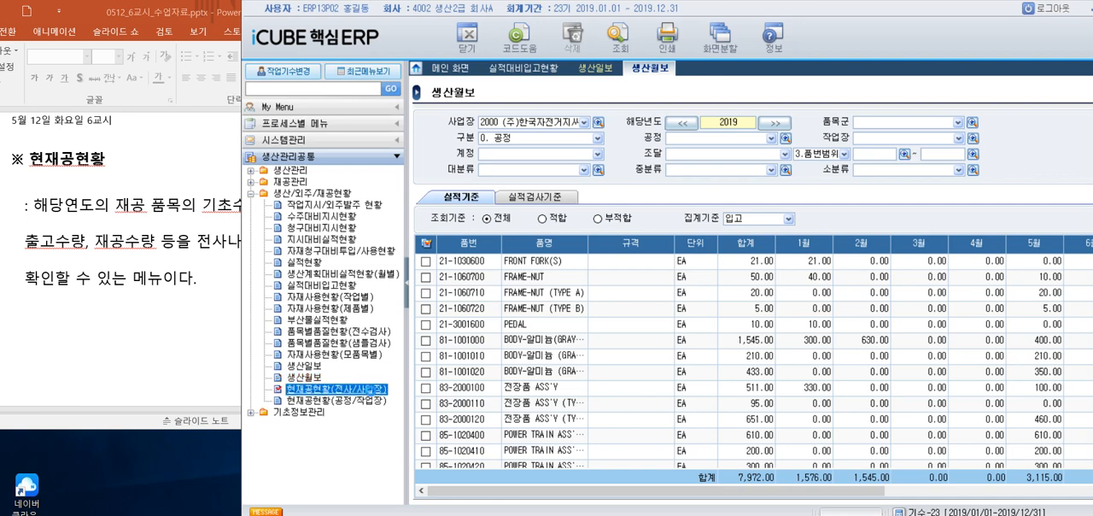
click(145, 335)
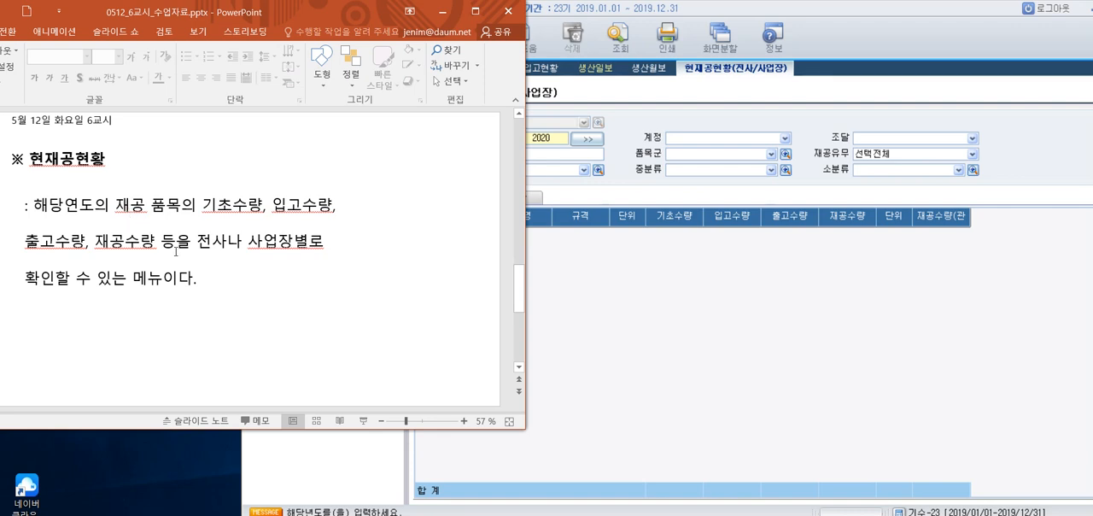
Compare the 전사 and 사업장 views of 현재공현황(전사/사업장) with the 공정 and 작업장 views of 현재공현황(공정/작업장)
click(697, 349)
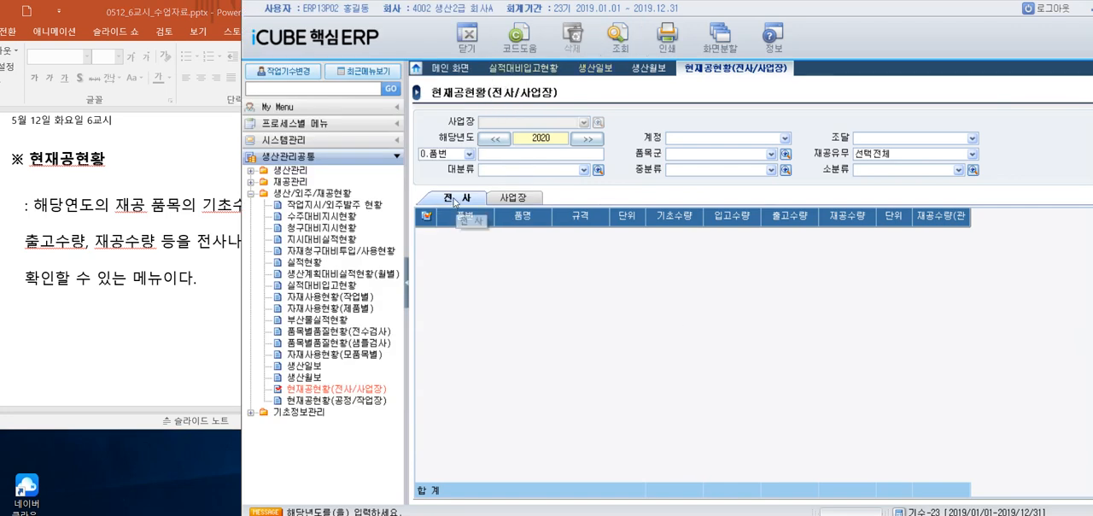
click(520, 200)
click(466, 200)
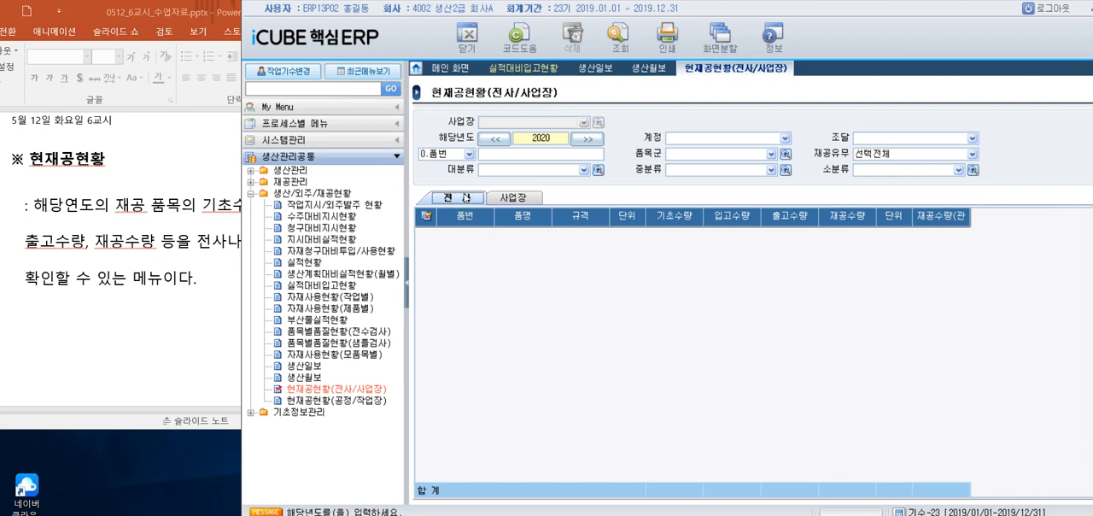
click(516, 201)
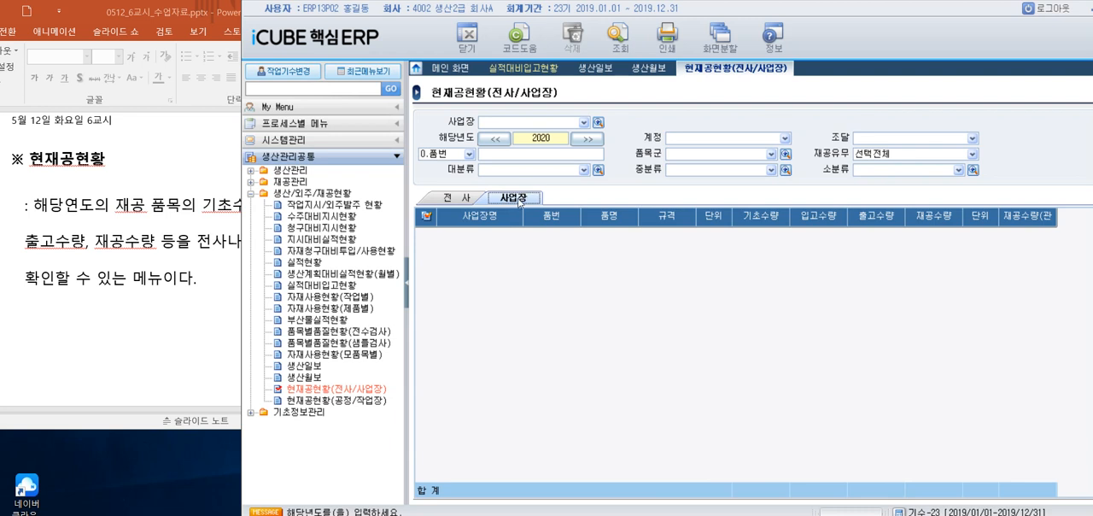
click(452, 199)
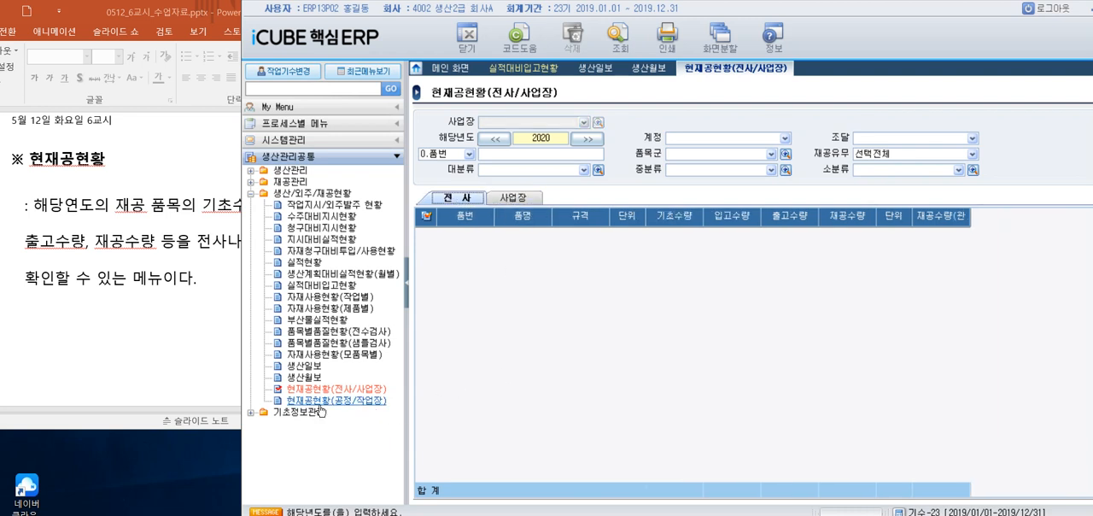
click(312, 405)
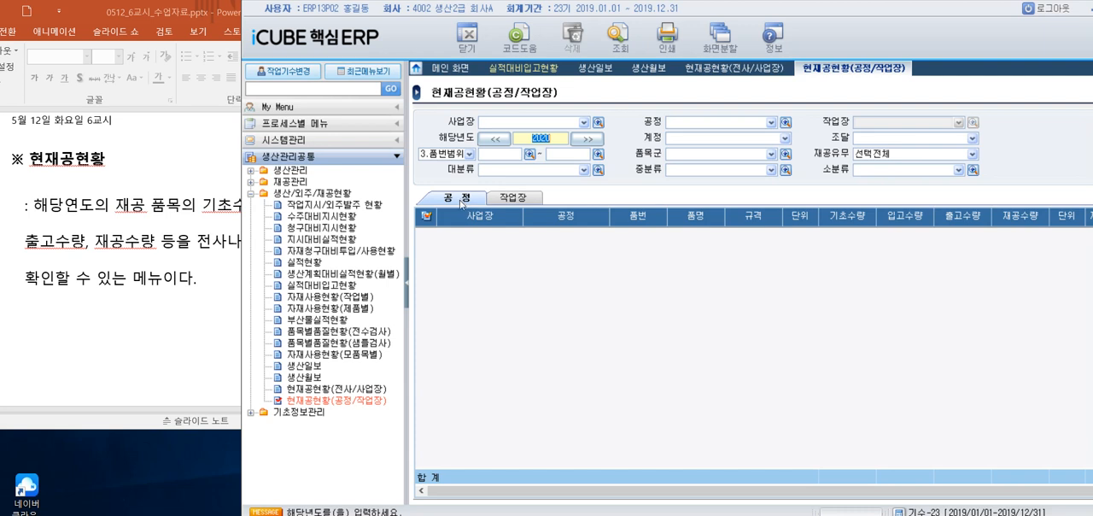
click(501, 199)
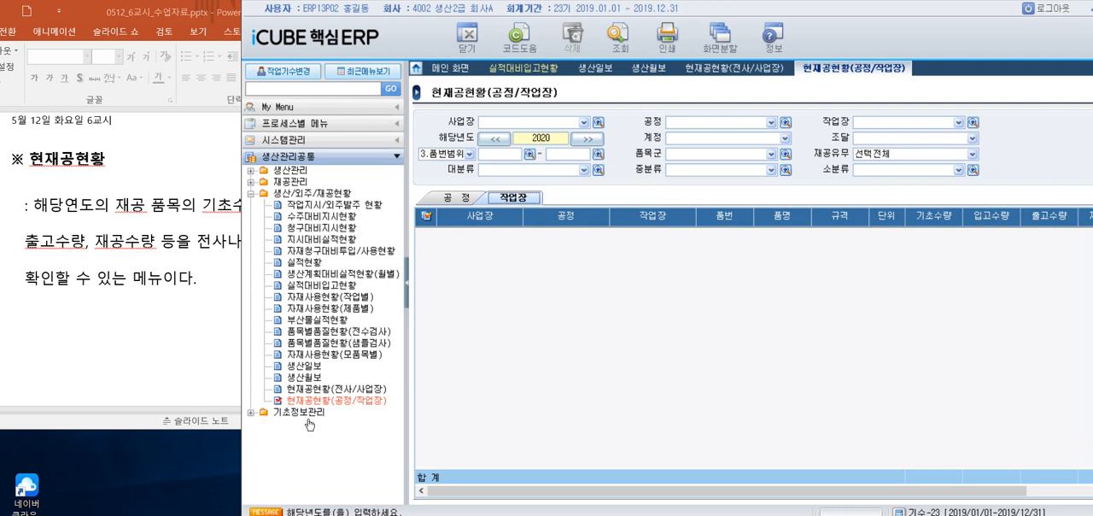
Return to 현재공현황(전사/사업장), set 해당년도 to 2019 and query the 전사 view
click(339, 389)
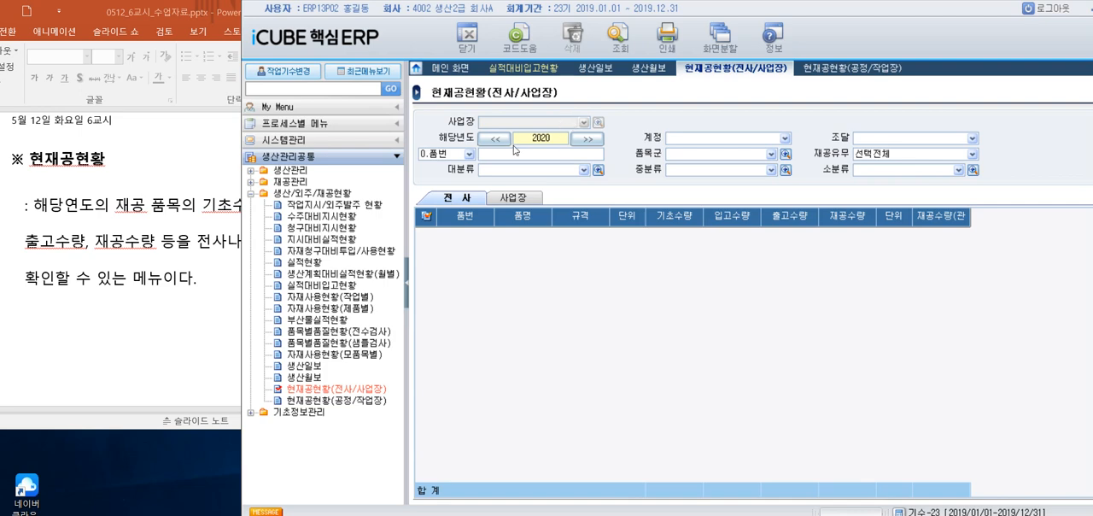
click(495, 138)
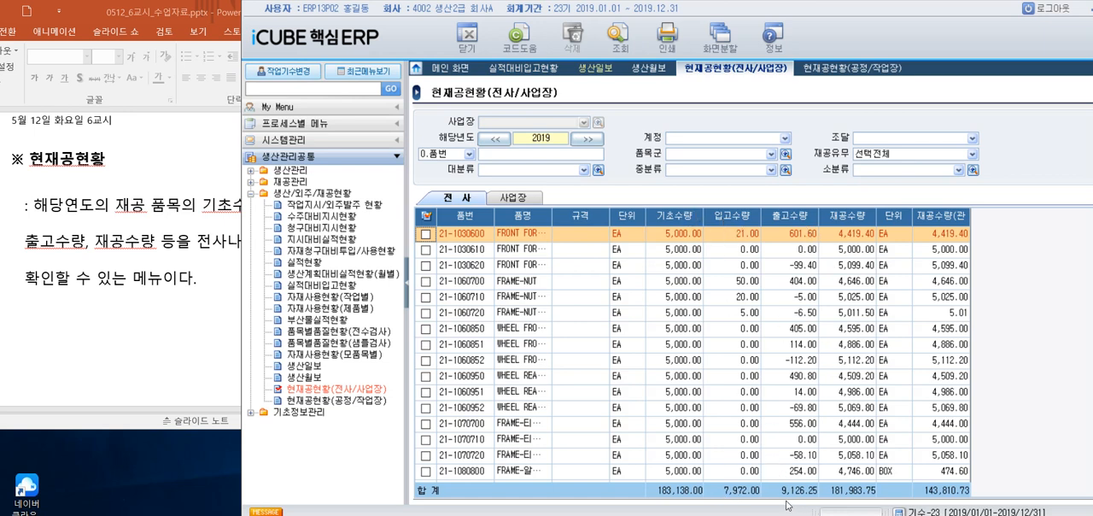
Query the 사업장 view of 현재공현황(전사/사업장) for 사업장 2000 (주)한국자전거지사 in 2019
click(505, 198)
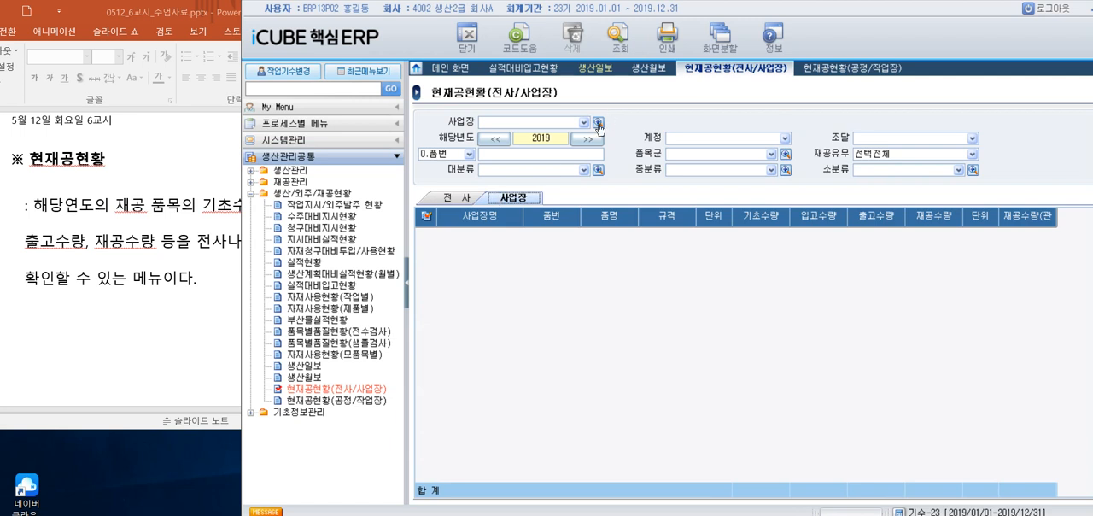
click(597, 122)
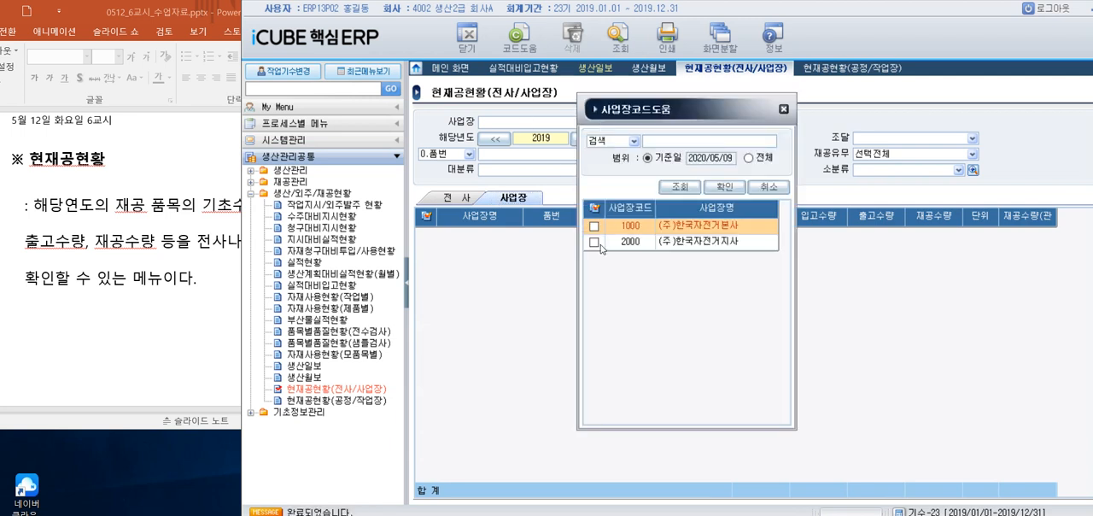
click(595, 244)
click(724, 186)
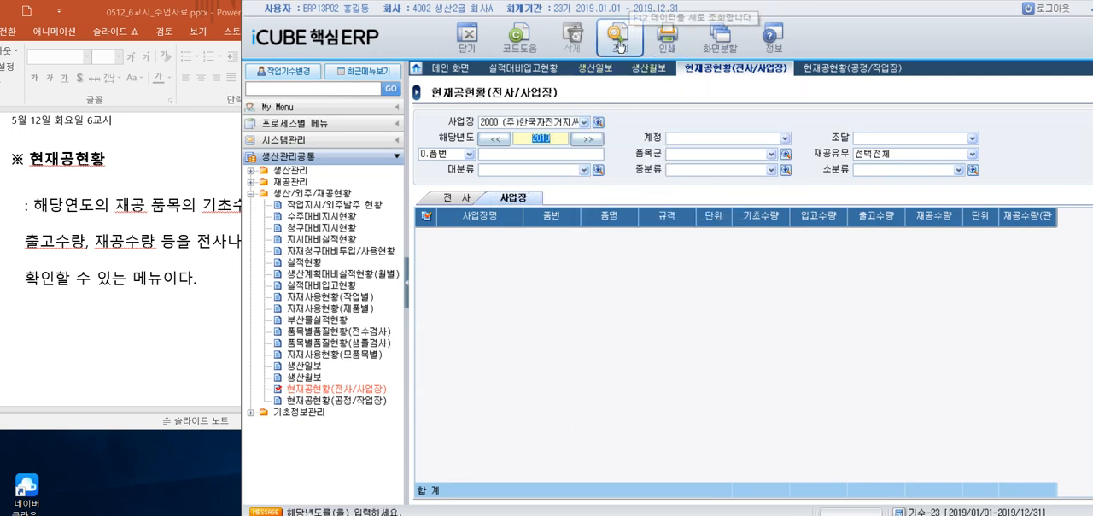
click(619, 39)
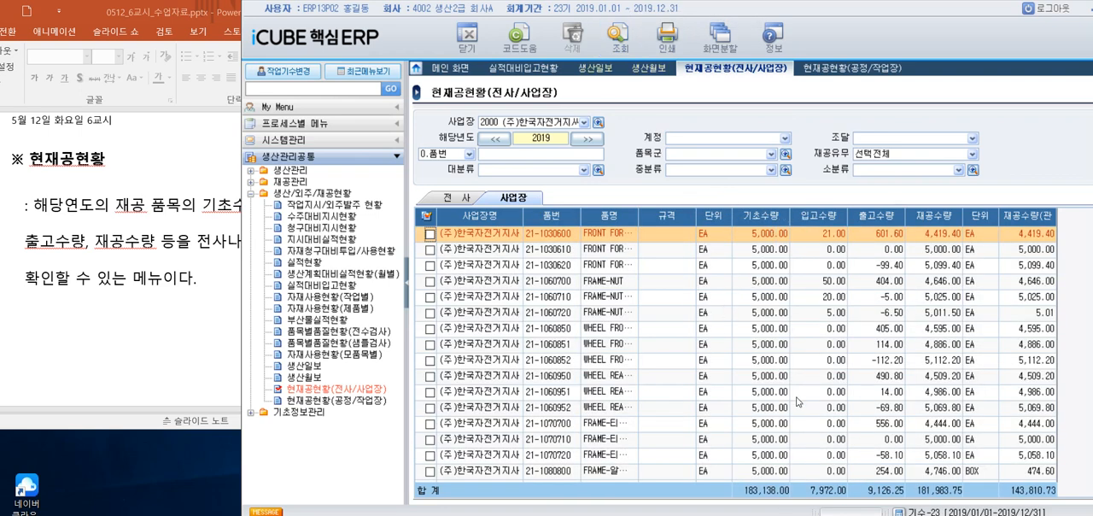
Switch to 현재공현황(공정/작업장) and query the 작업장 view for 사업장 2000 (주)한국자전거지사 with 해당년도 2019
click(848, 70)
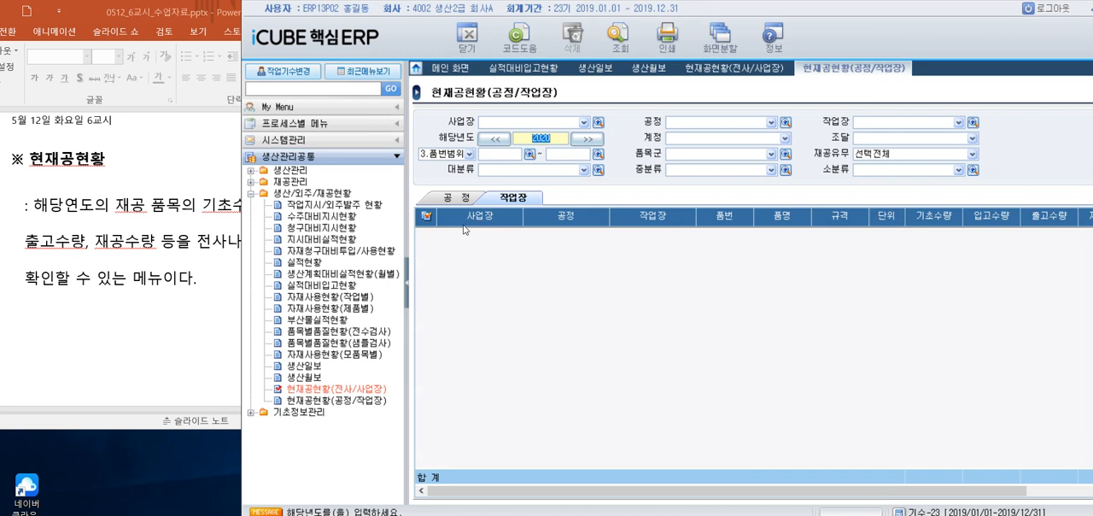
click(597, 122)
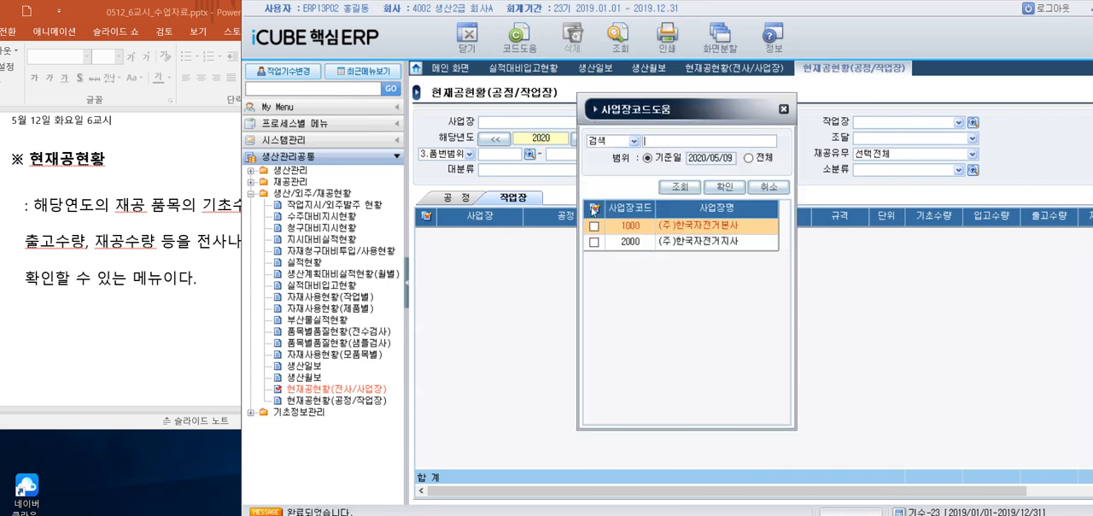
click(596, 243)
click(725, 187)
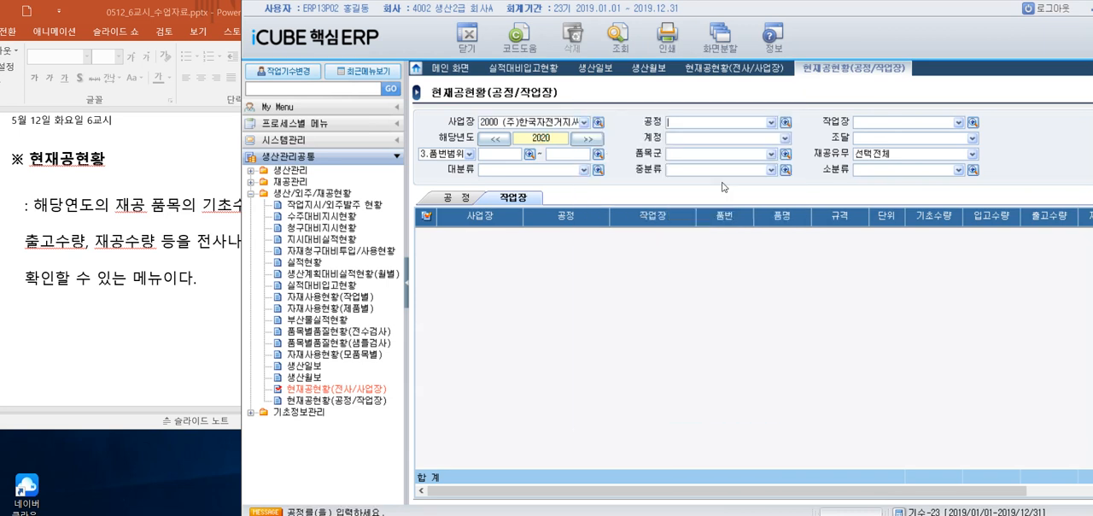
click(495, 138)
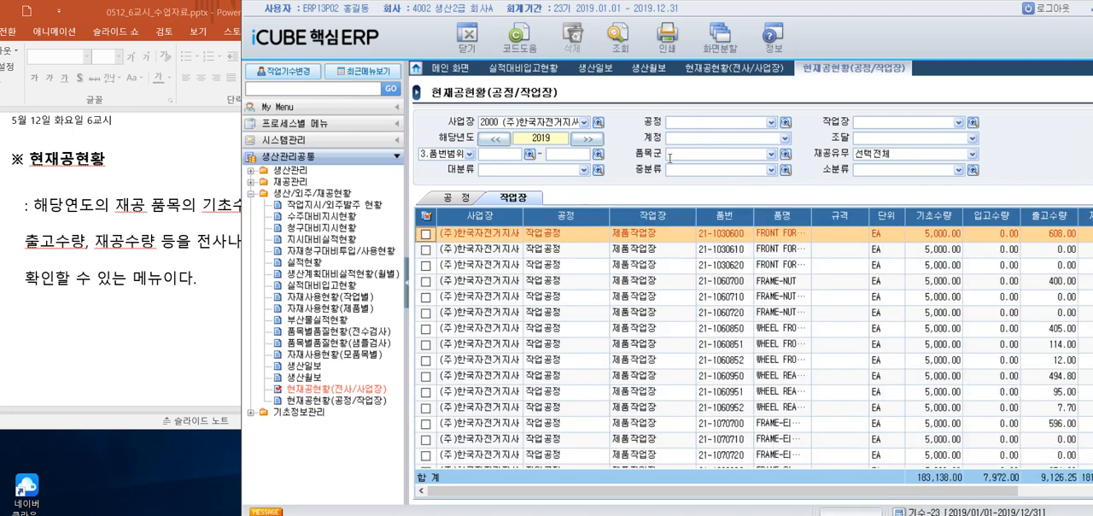
Restrict the 작업장 query to 공정 L200 작업공정 and 작업장 L201 제품작업장 and run it
click(786, 124)
click(594, 226)
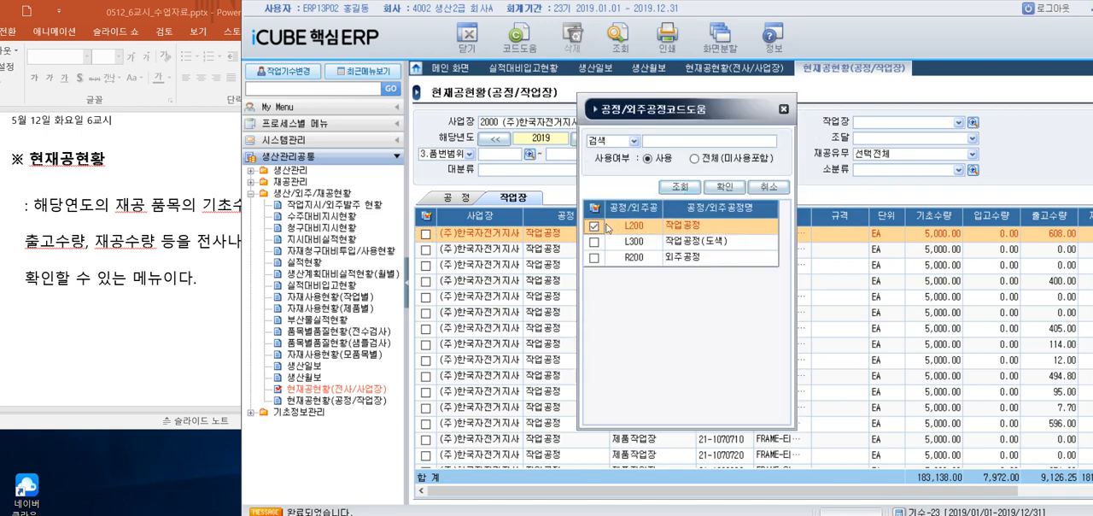
click(724, 186)
click(973, 122)
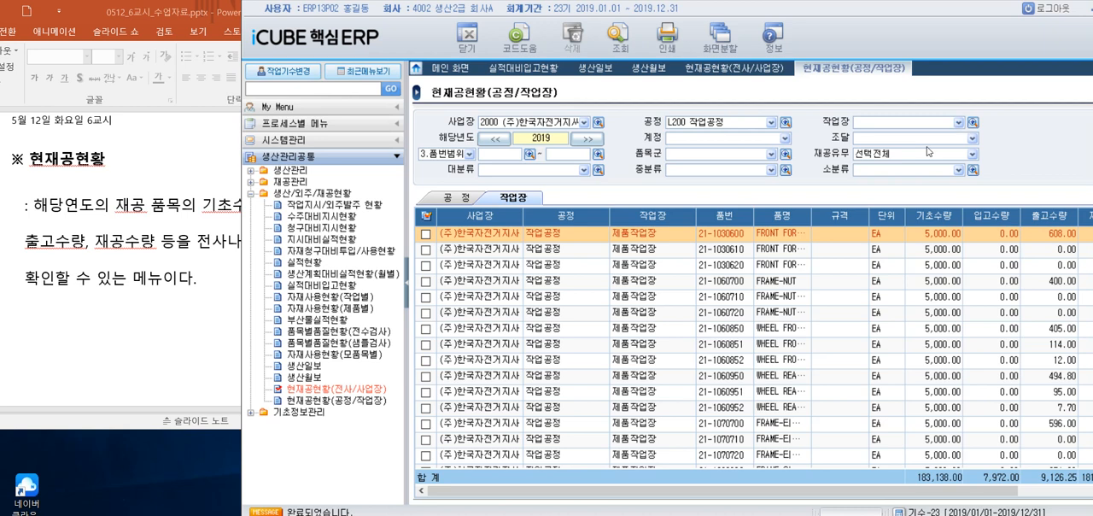
click(595, 226)
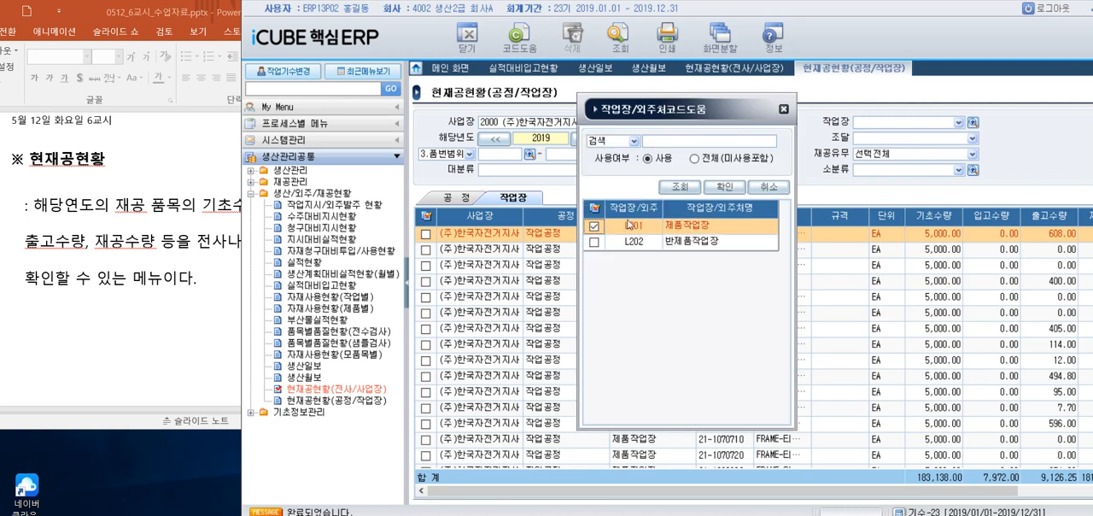
click(724, 186)
click(617, 37)
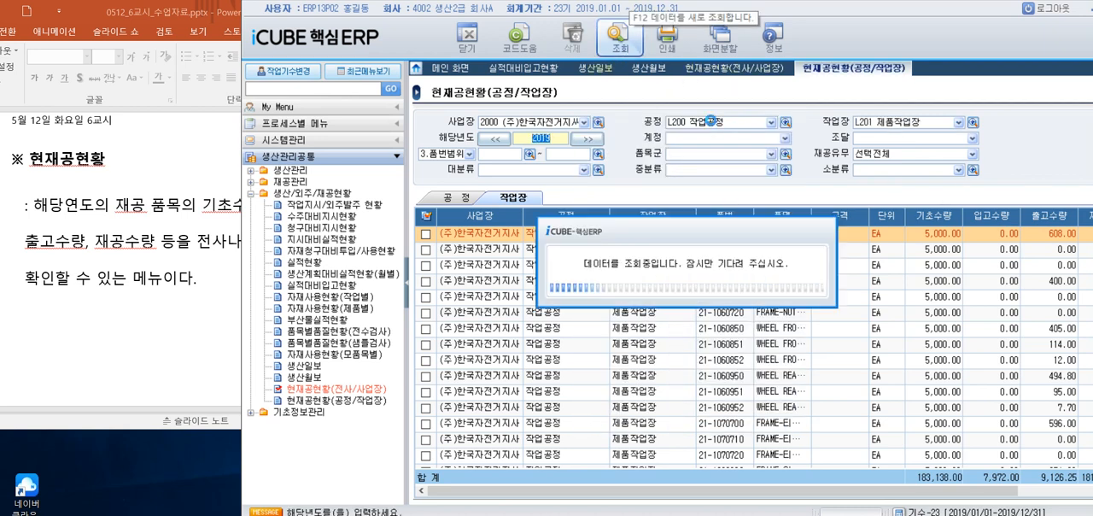
Advance the PowerPoint lesson to the 과제2 slide and compare its conditions with the filters of both iCUBE 현재공현황 screens
click(47, 381)
scroll(72, 359, down, 2)
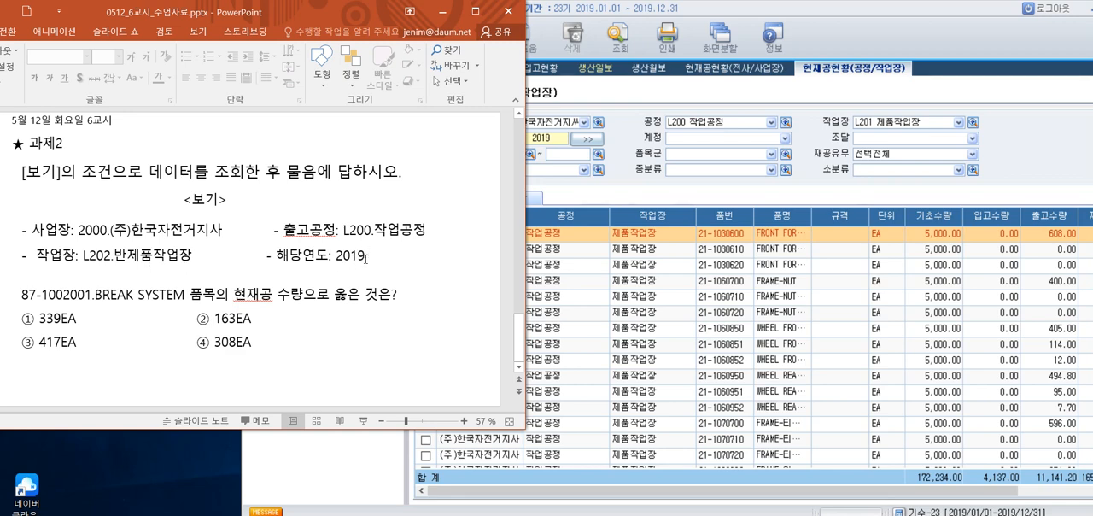
click(629, 204)
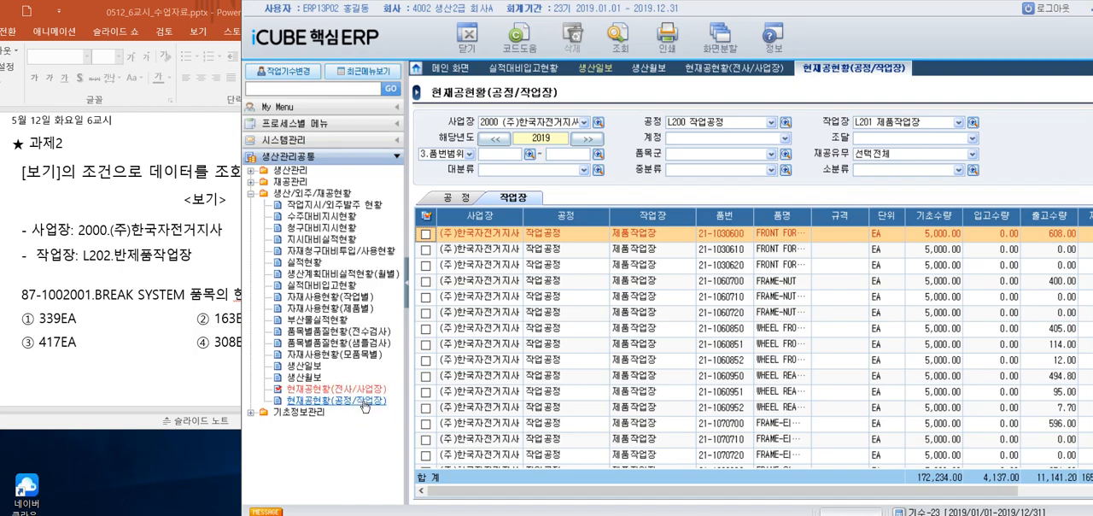
drag(494, 12, 681, 4)
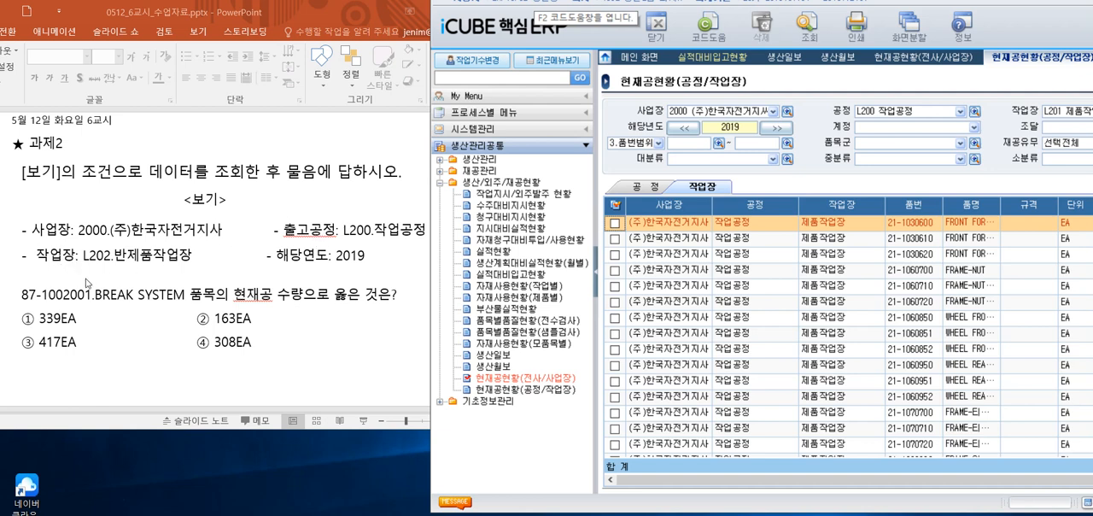
click(544, 384)
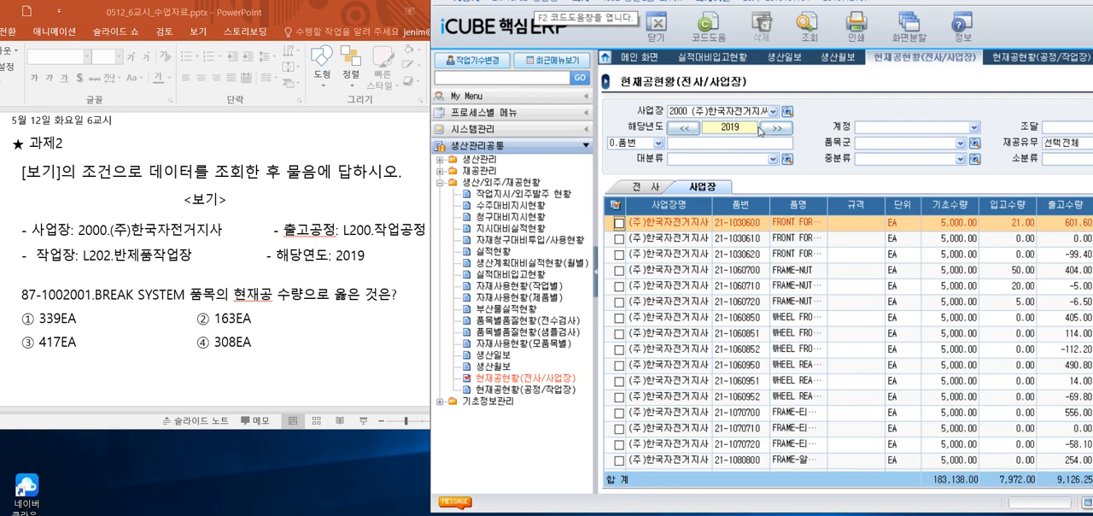
click(1037, 57)
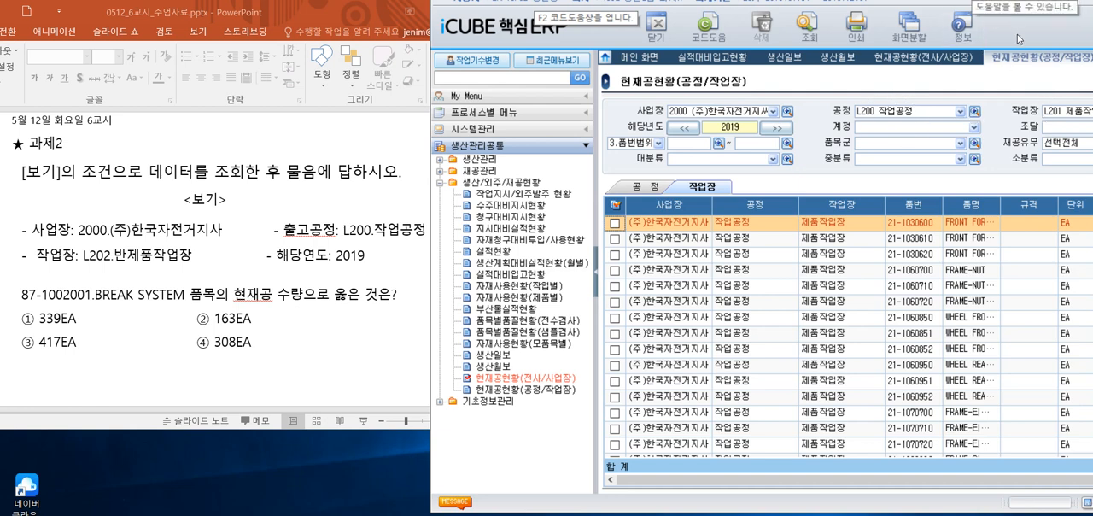
Change 작업장 to L202 반제품작업장 in 현재공현황(공정/작업장) and query 2019 again for 과제2
drag(1017, 34, 866, 46)
click(1009, 119)
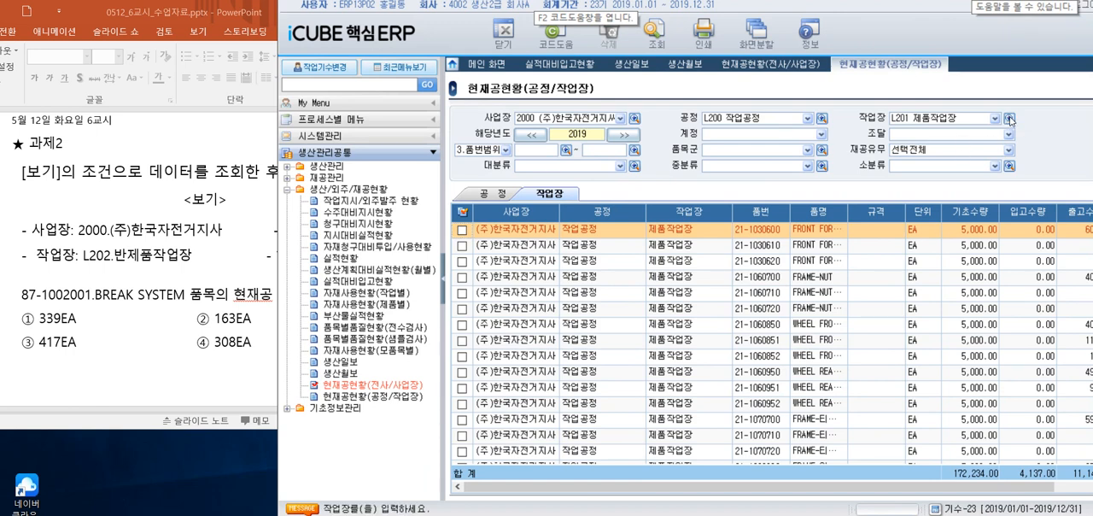
click(631, 238)
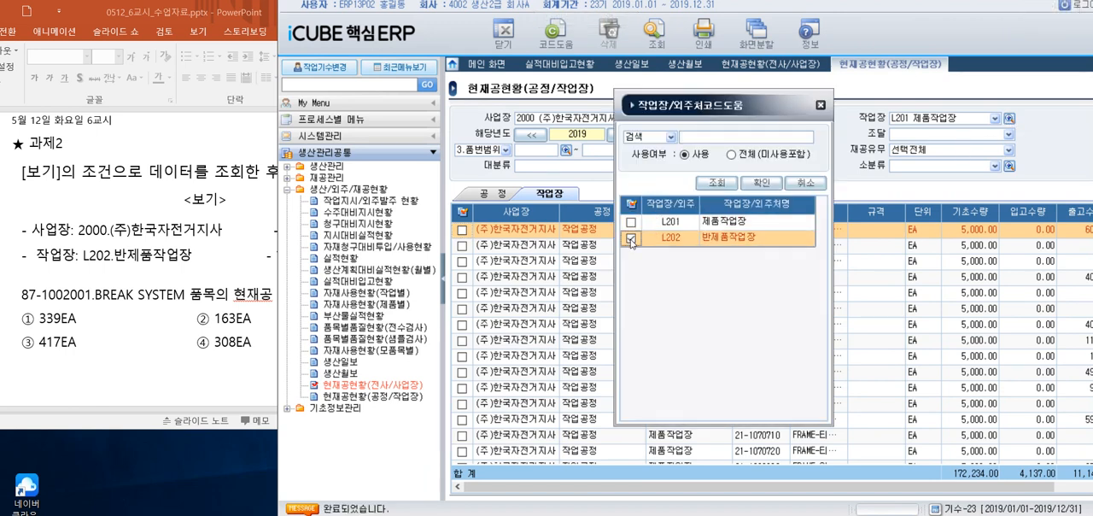
click(761, 182)
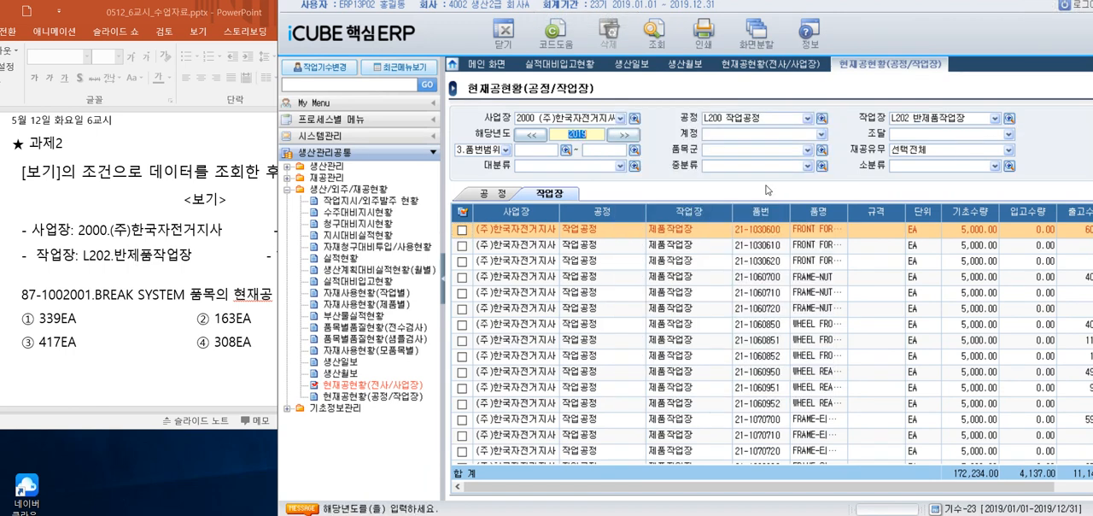
drag(360, 19, 528, 36)
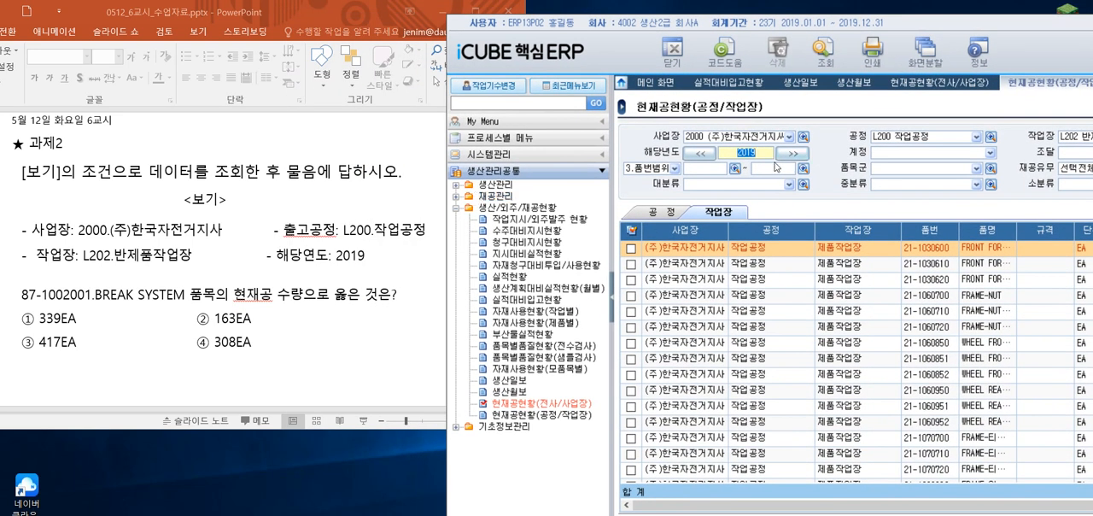
click(822, 60)
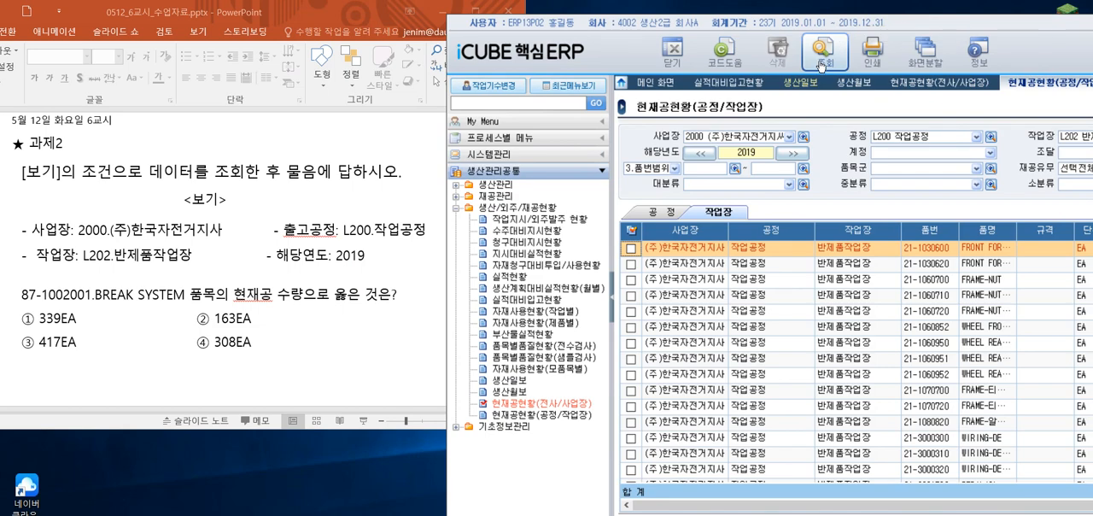
Check the item asked for in 과제2, filter the query by 품번 87-1002001 and run it
drag(752, 26, 623, 19)
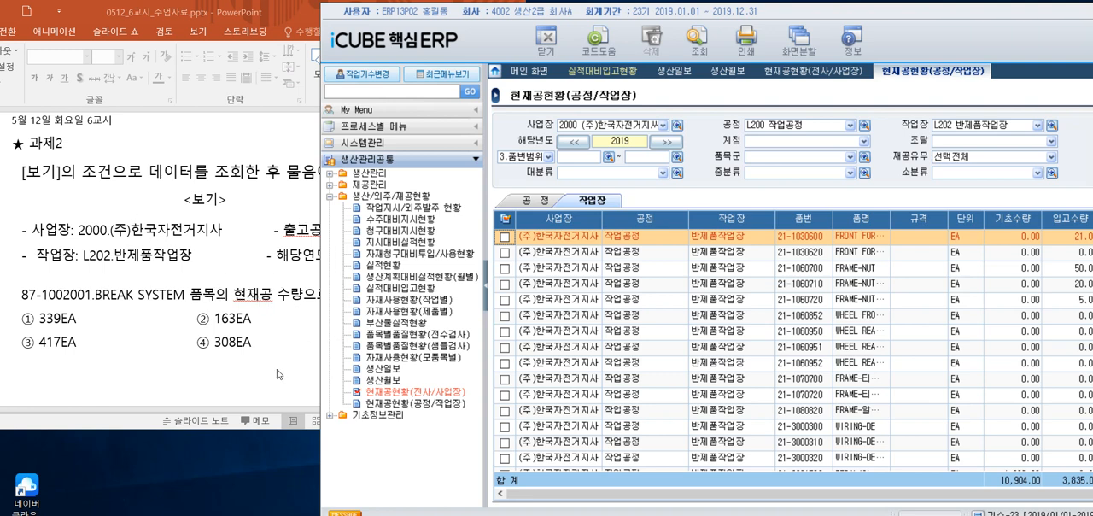
click(278, 375)
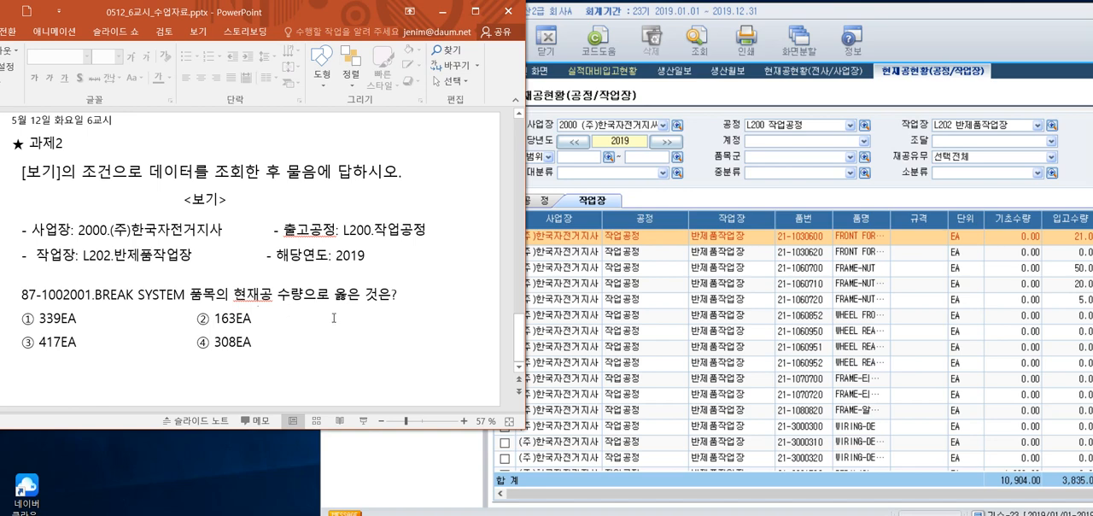
click(711, 94)
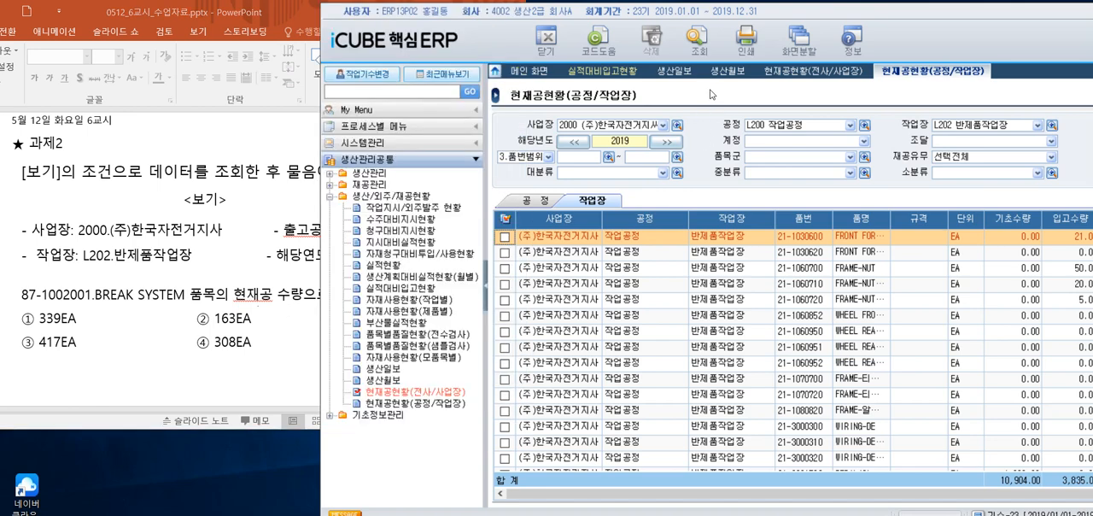
click(547, 157)
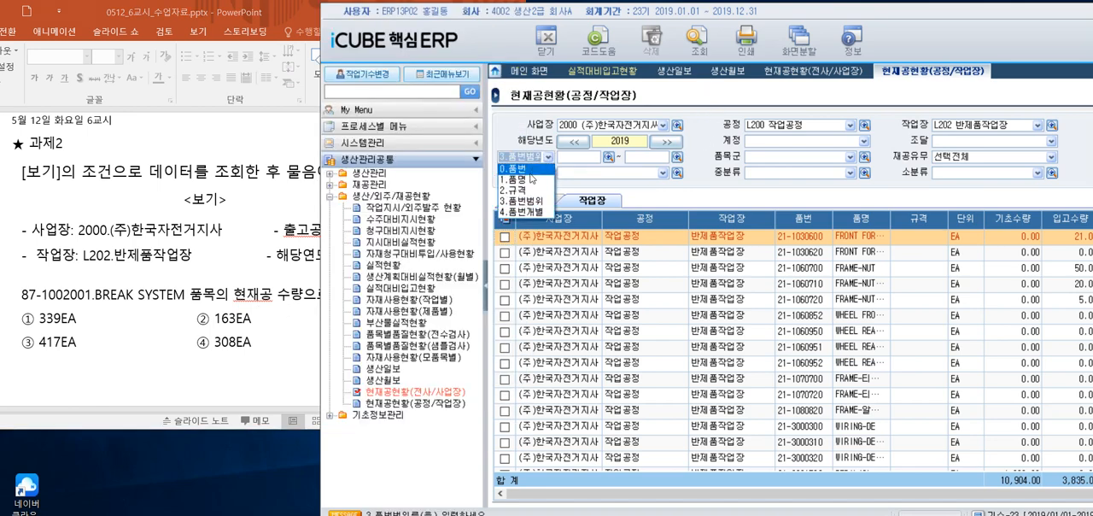
click(525, 165)
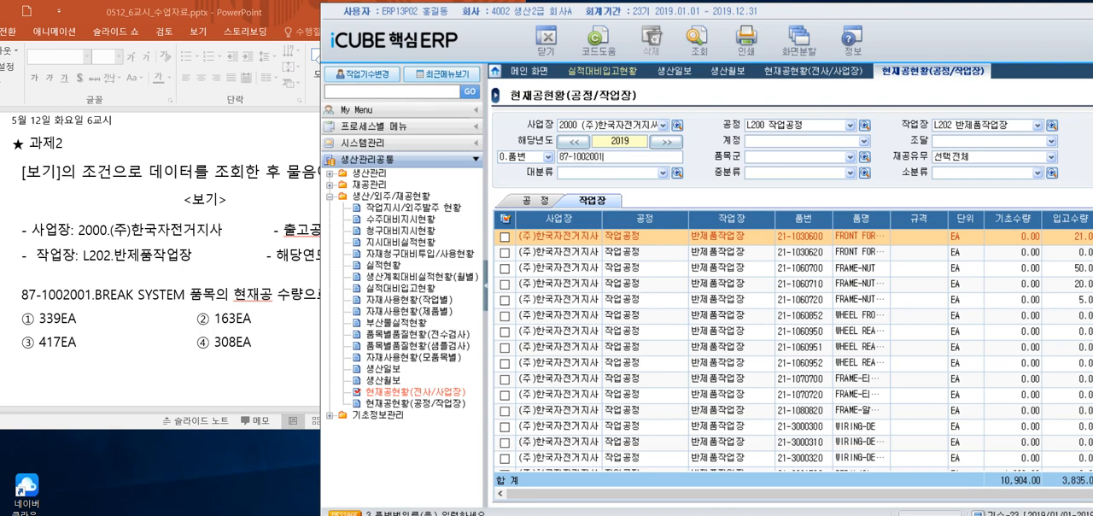
click(697, 38)
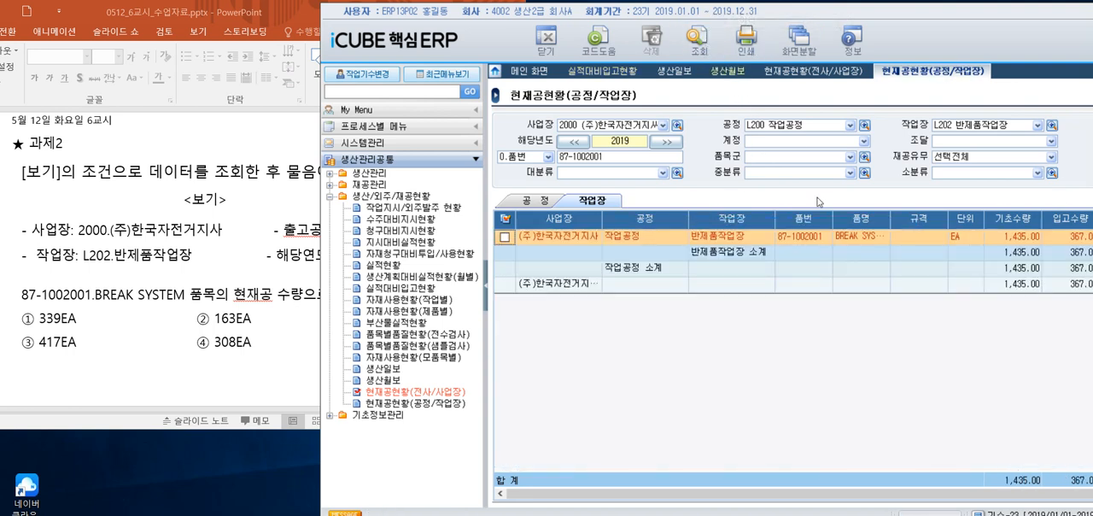
Examine the 재공수량 of BREAK SYSTEM in the query result against the answer options of 과제2
drag(930, 27, 805, 24)
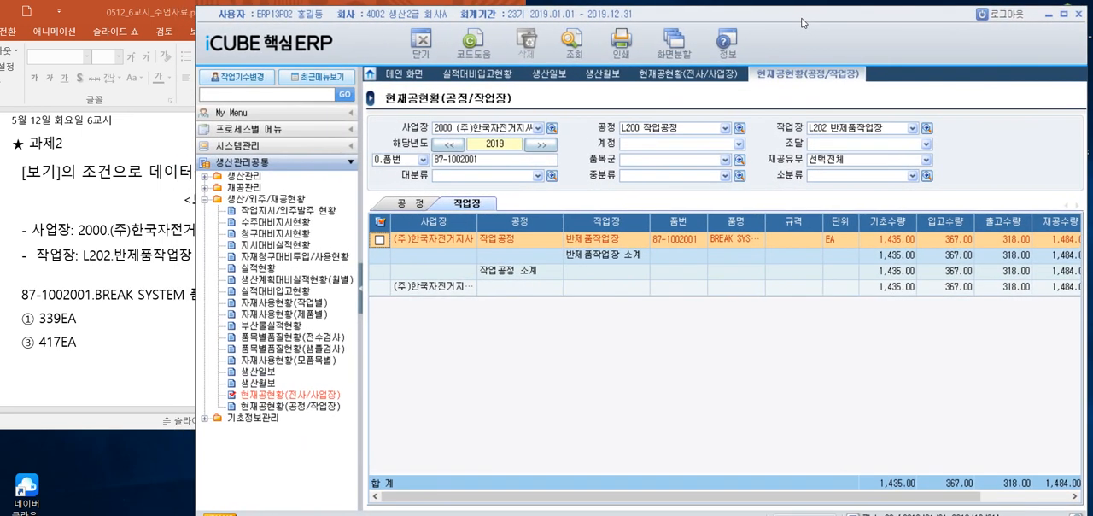
drag(833, 495, 921, 493)
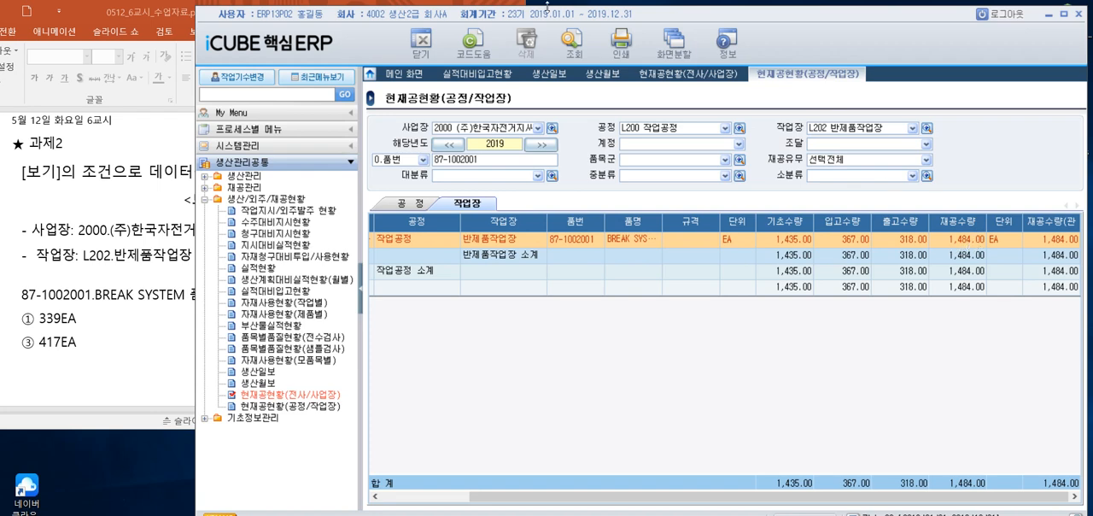
drag(526, 21, 707, 14)
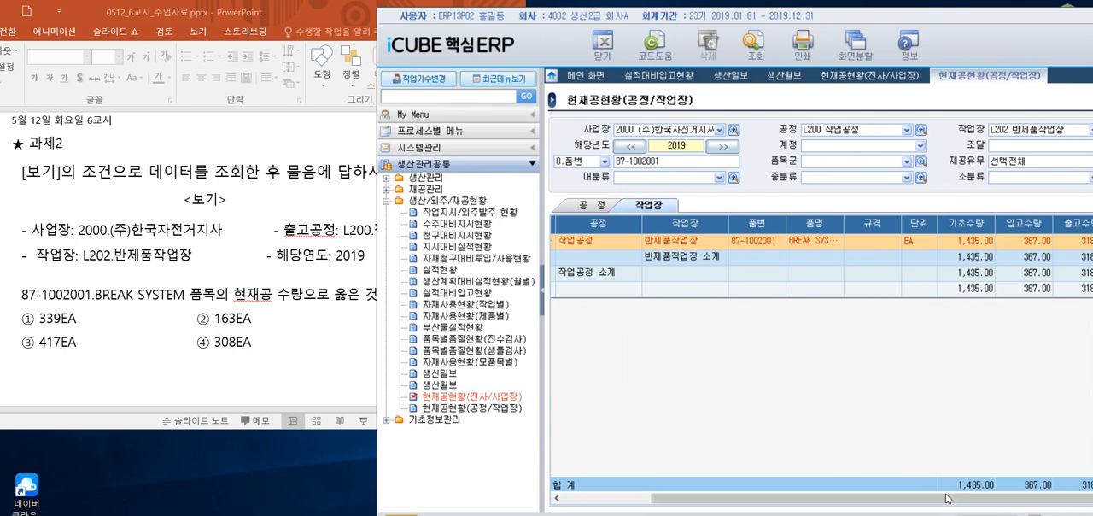
drag(940, 501, 849, 507)
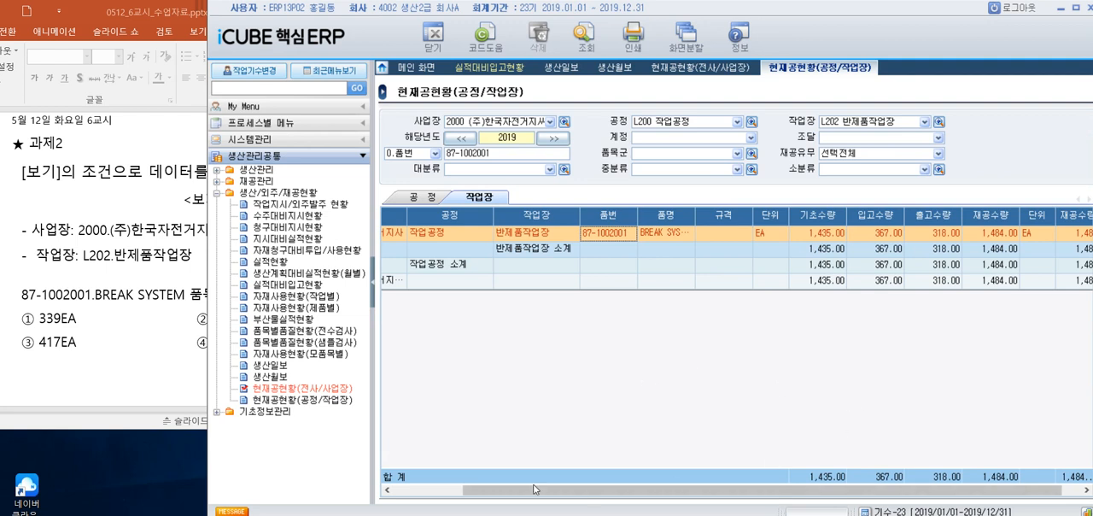
drag(782, 493, 824, 491)
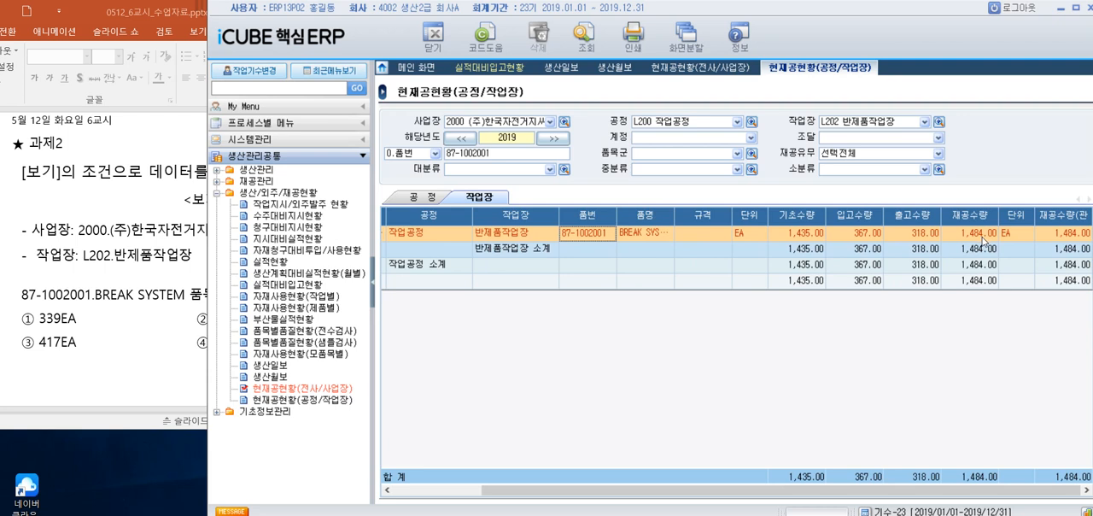
Switch to the PowerPoint lesson and insert the circled number ⑤ on a new line below answer option ④ 308EA of 과제2
click(133, 381)
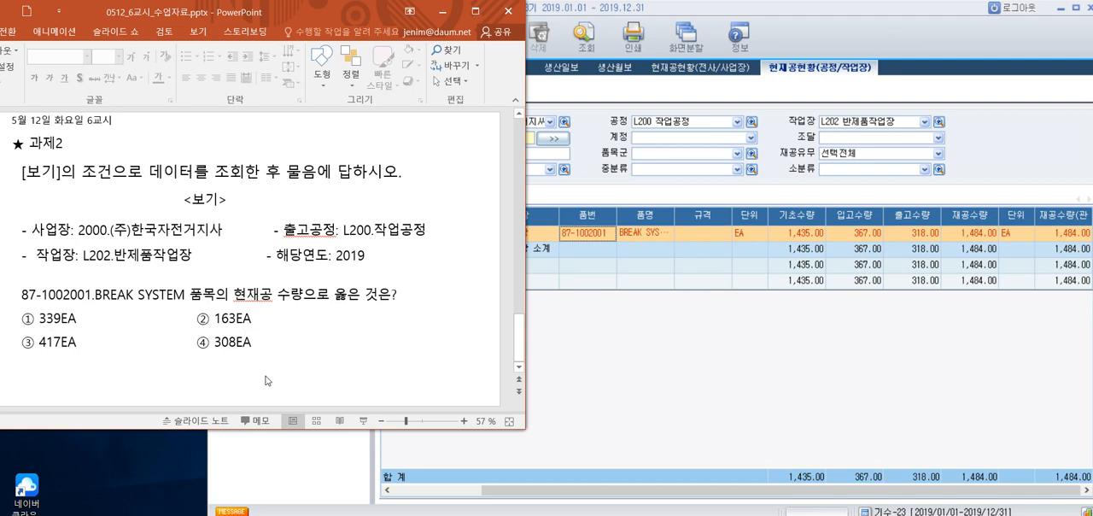
click(263, 344)
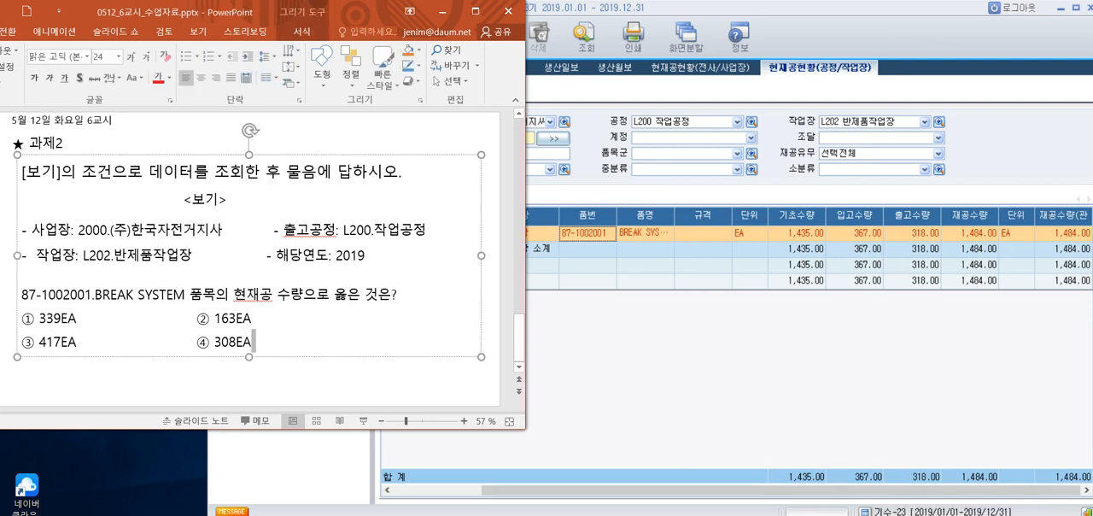
key(Return)
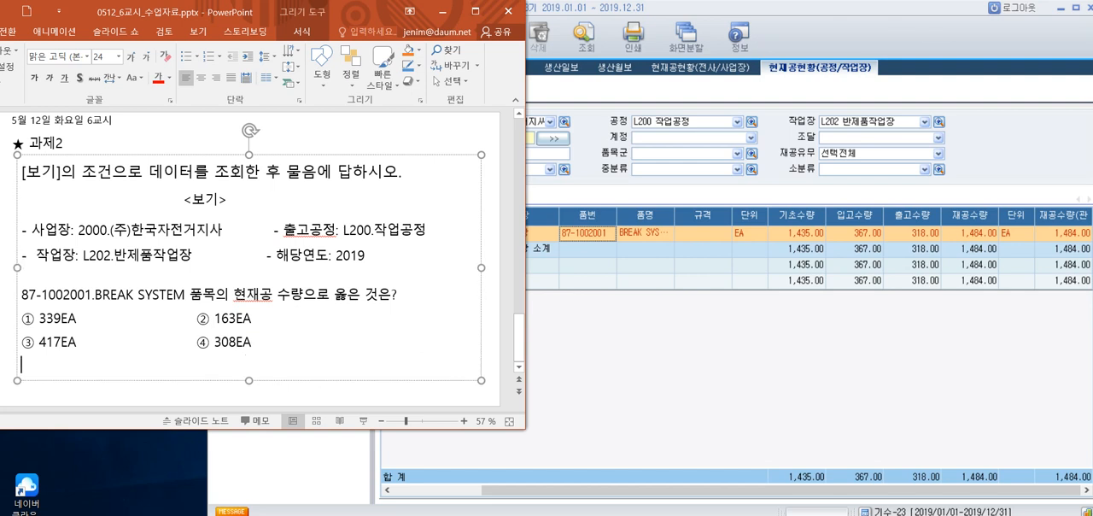
text(d)
key(BackSpace)
text(ㅇ)
key(Hangul_Hanja)
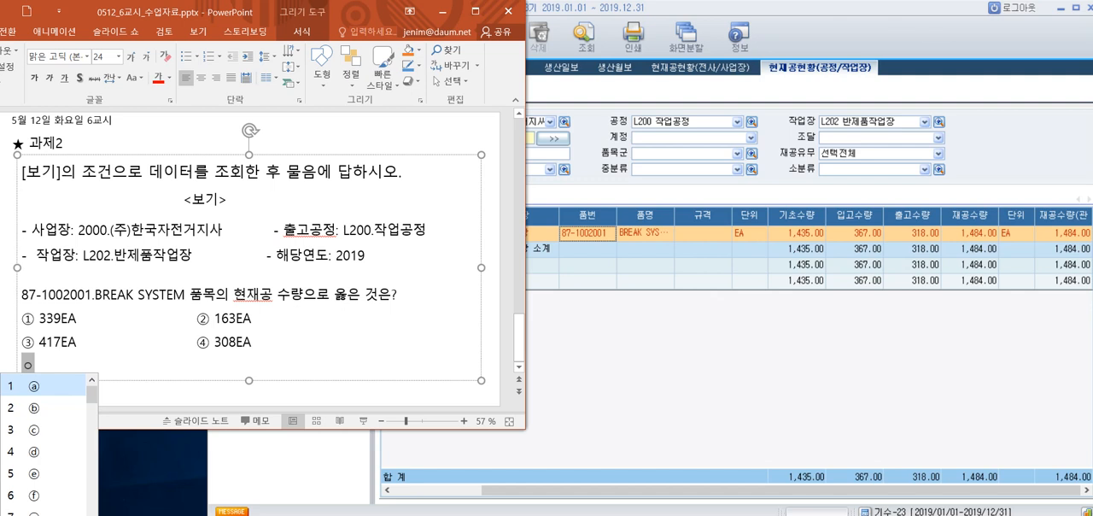
key(Down)
key(Down)
key(Down)
key(Down)
key(Down)
key(Down)
key(Down)
key(Down)
key(Down)
key(Down)
key(Down)
key(Down)
key(Down)
key(Down)
key(Down)
key(Down)
key(Down)
key(Down)
key(Down)
key(Down)
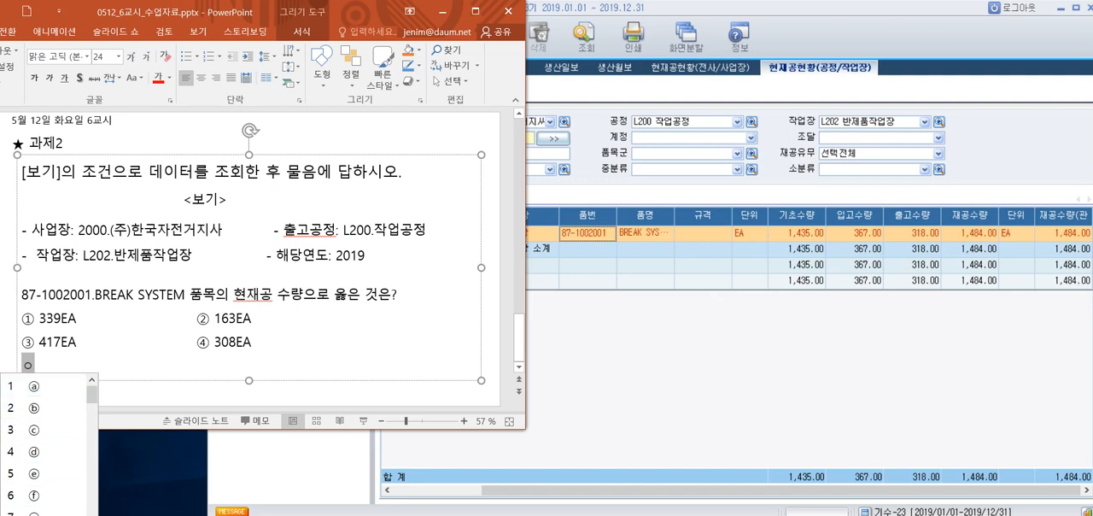
key(Down)
key(Down)
key(Down)
key(Down)
key(Down)
key(Down)
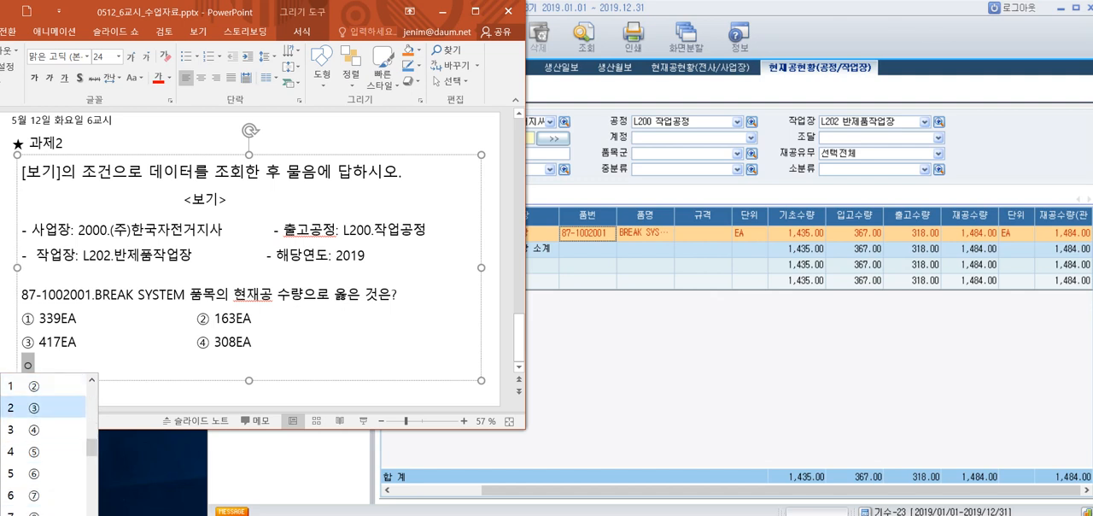
key(Return)
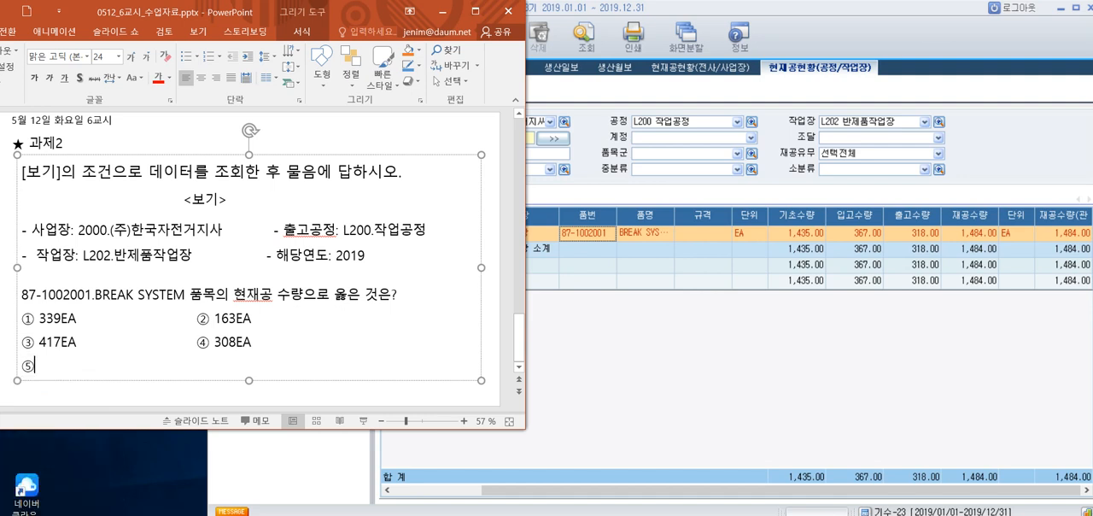
Enter 1,484EA as the text of answer option ⑤ on the 과제2 slide
text(1,484EA)
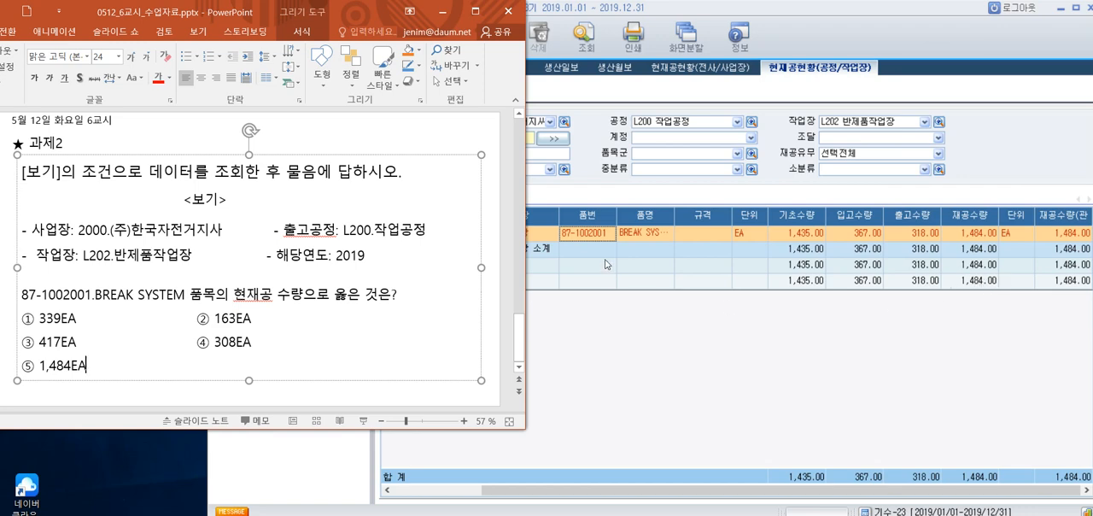
Compare the 과제2 conditions and answer options on the slide with the 현재공현황(공정/작업장) result in iCUBE
click(647, 357)
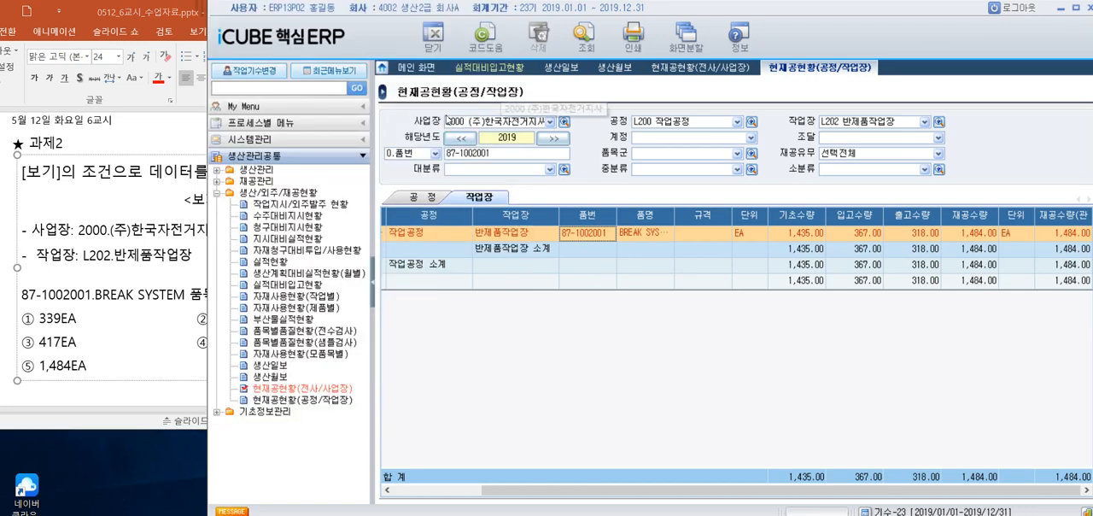
click(179, 263)
click(681, 367)
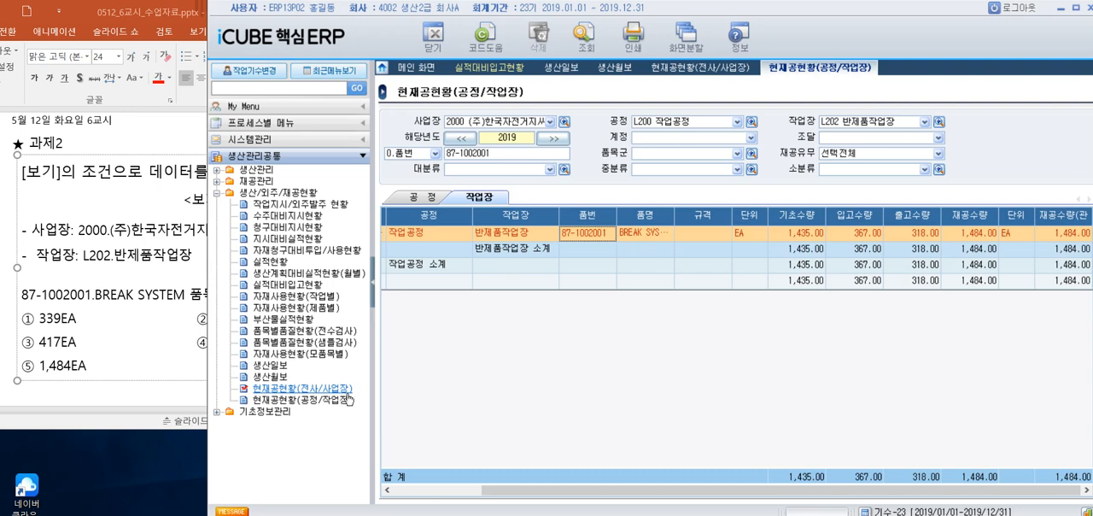
click(193, 400)
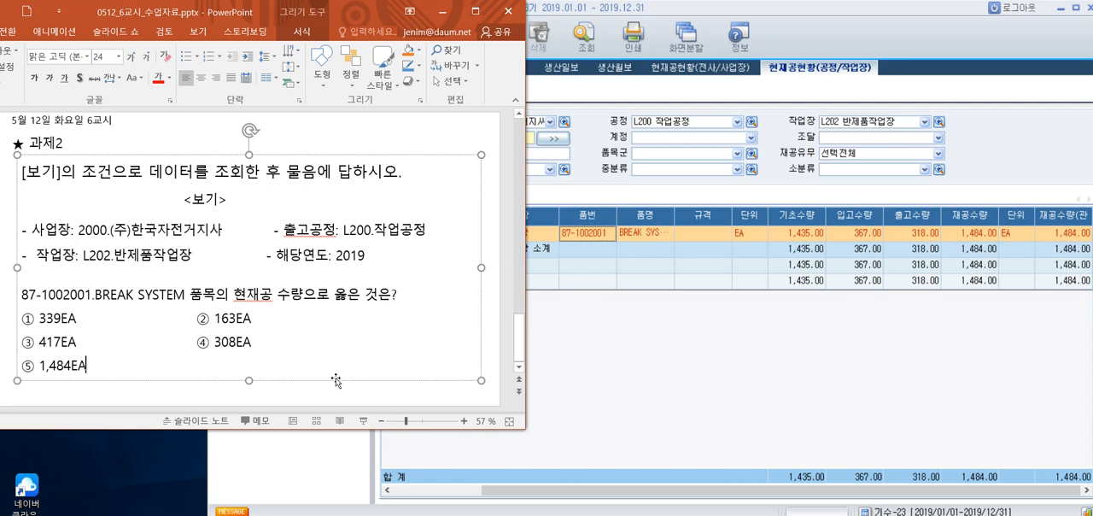
click(859, 399)
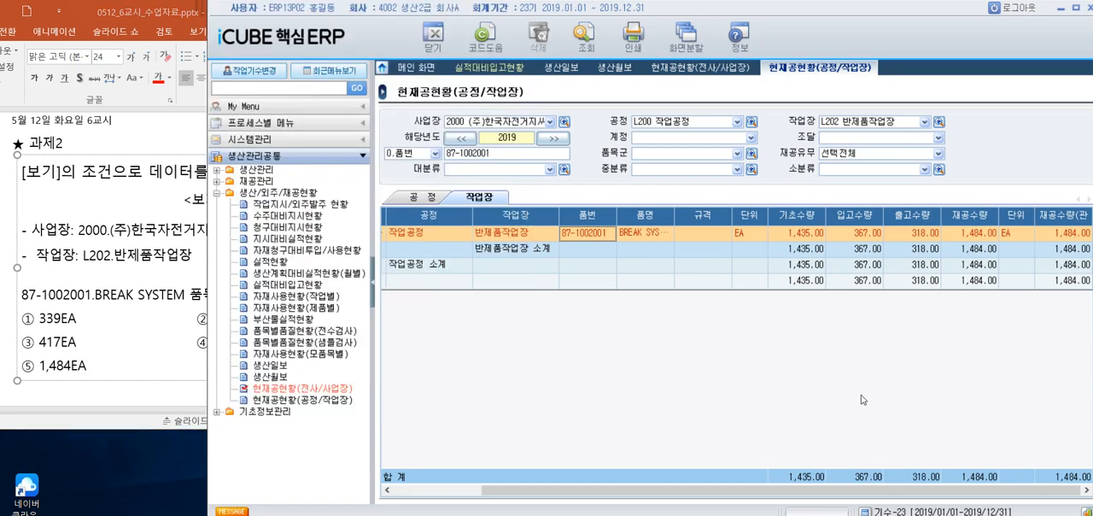